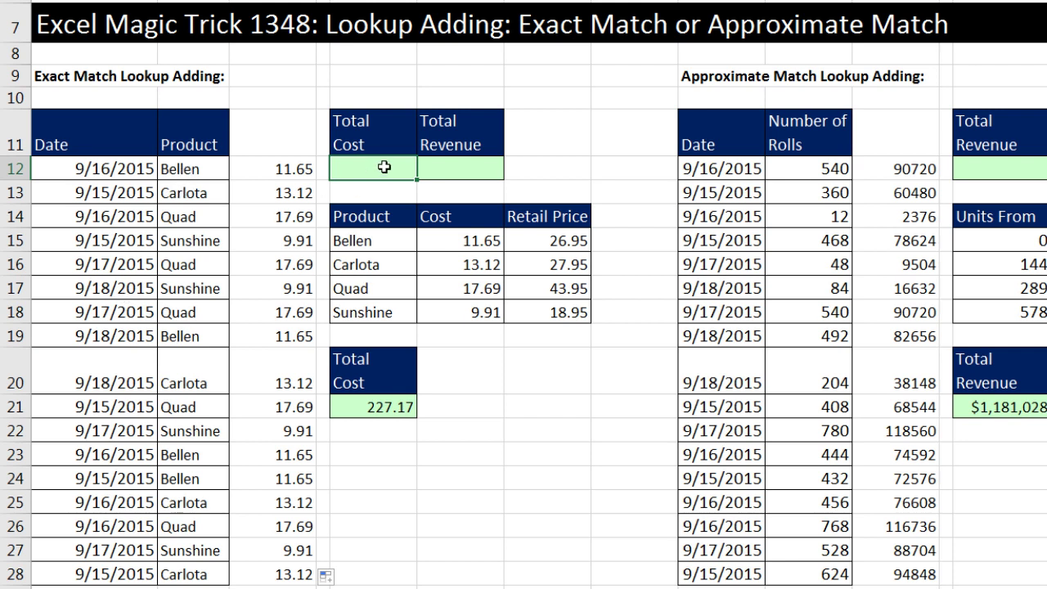
- Examine the VLOOKUP helper formulas in C12 and C13 and the SUM formula in the lower Total Cost cell E21
click(438, 169)
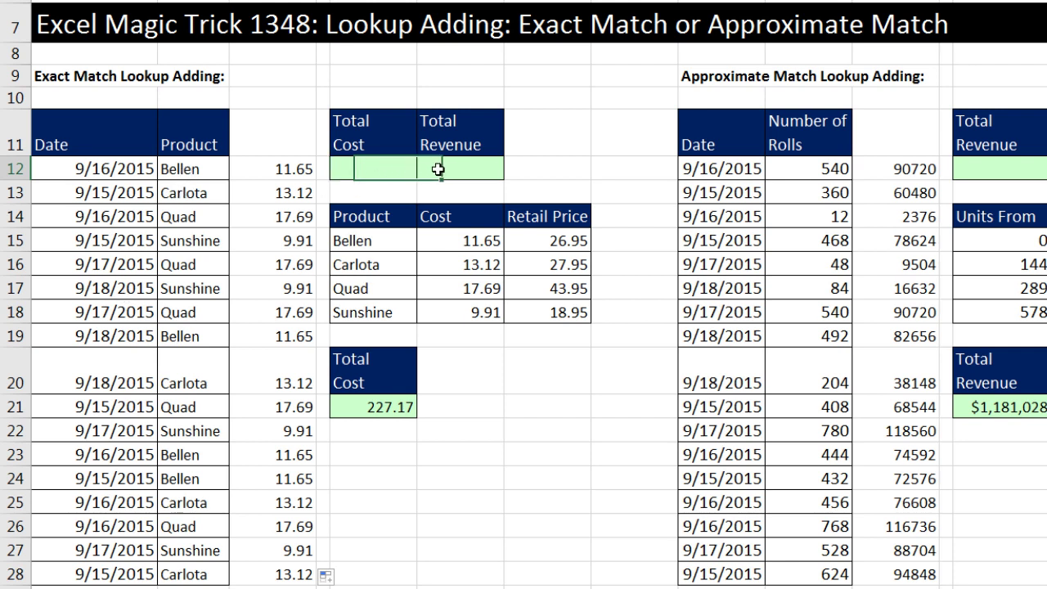
click(391, 169)
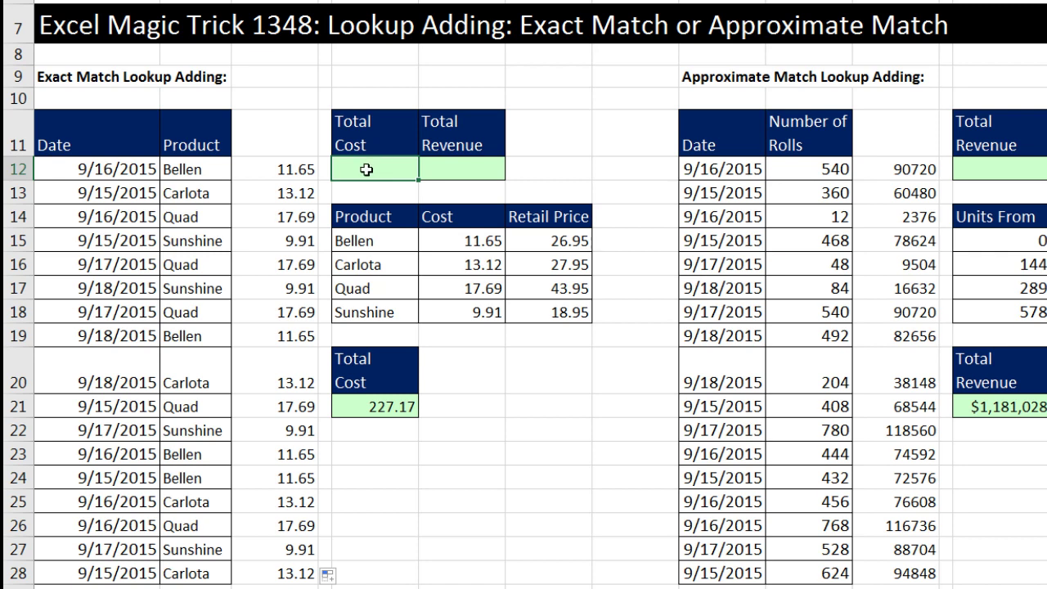
double_click(264, 173)
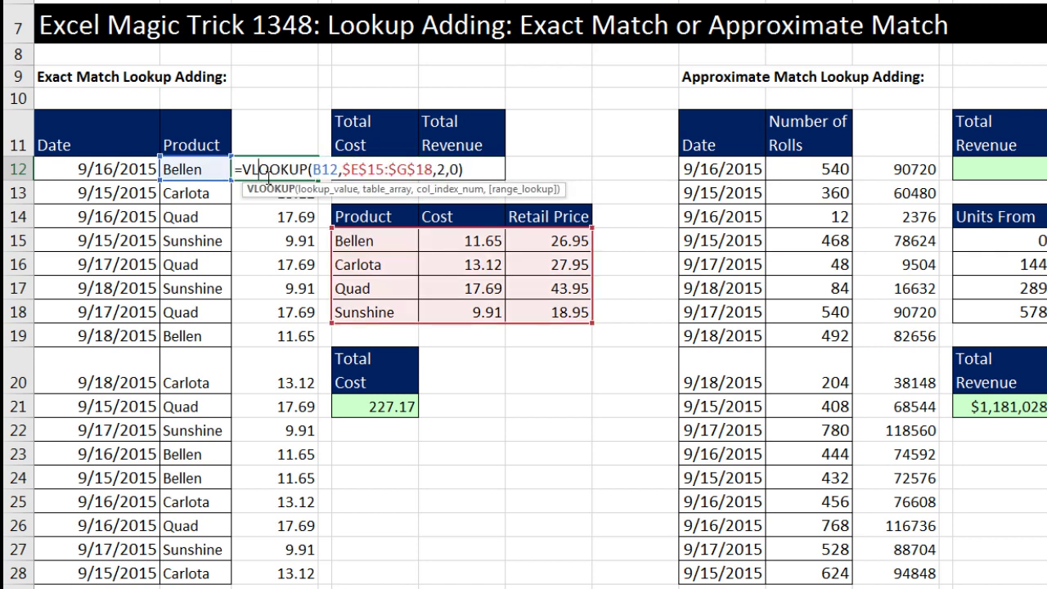
key(Return)
double_click(270, 187)
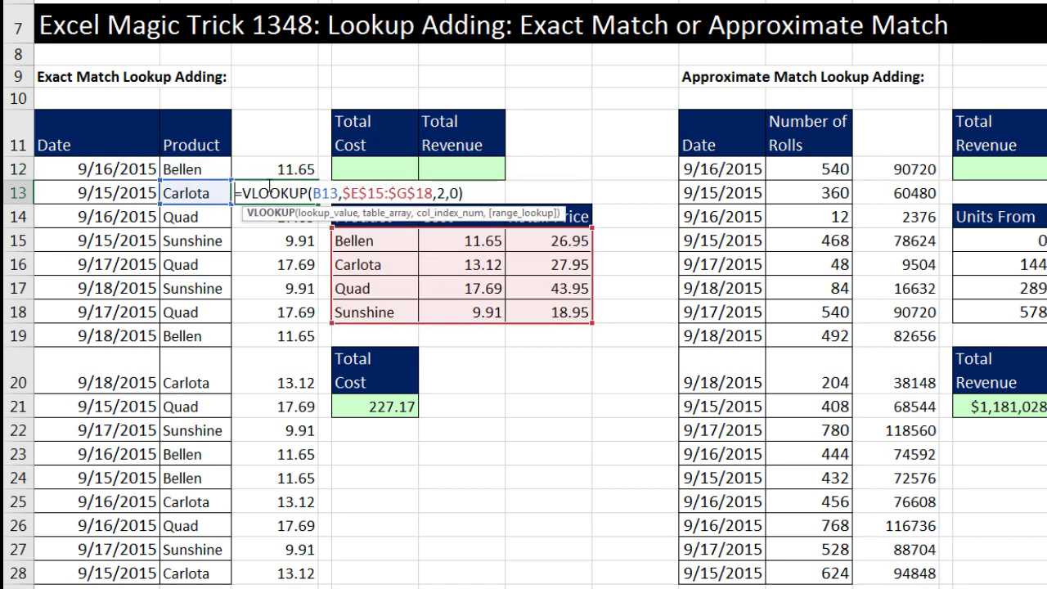
key(ctrl+Return)
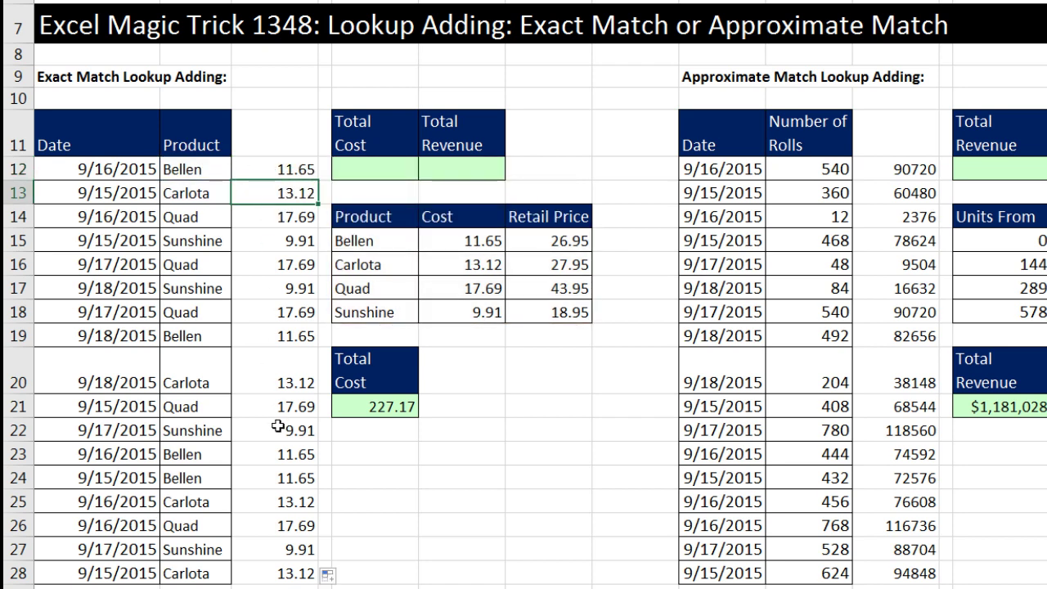
double_click(354, 405)
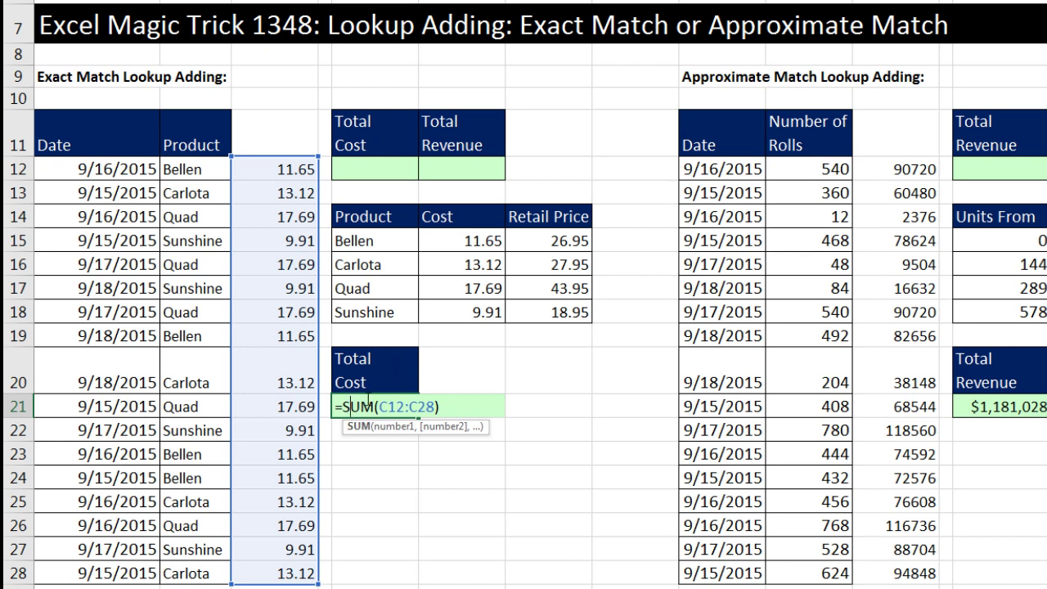
key(ctrl+Return)
double_click(265, 170)
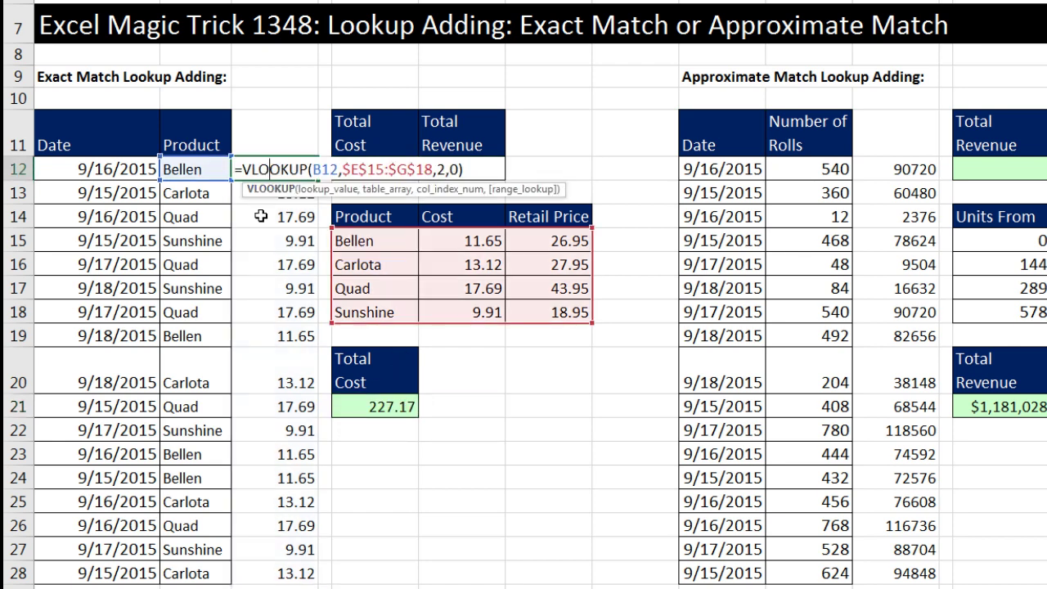
key(ctrl+Return)
double_click(261, 196)
key(ctrl+Return)
double_click(375, 402)
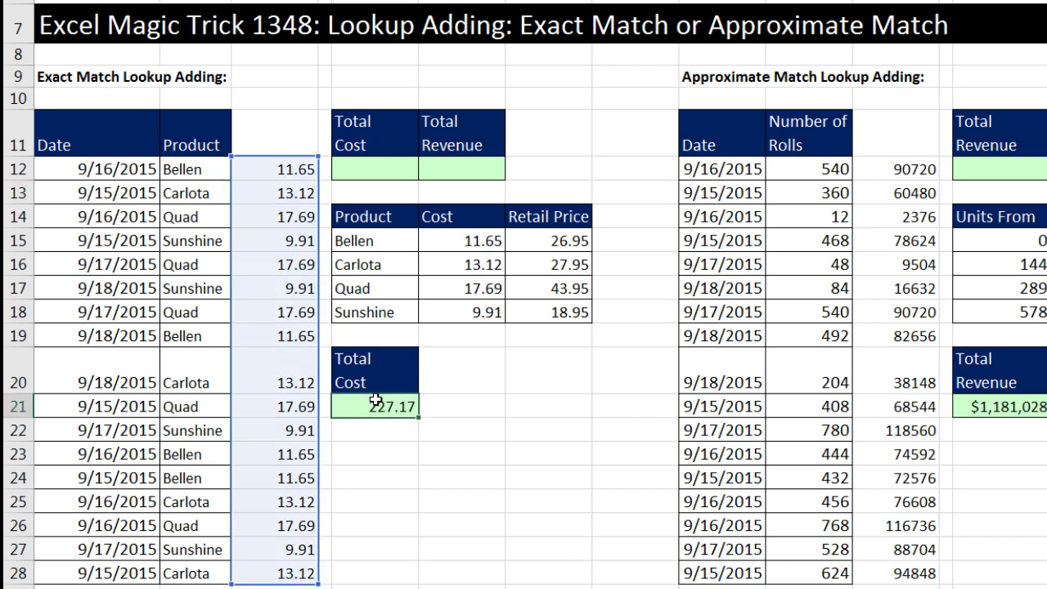
key(ctrl+Return)
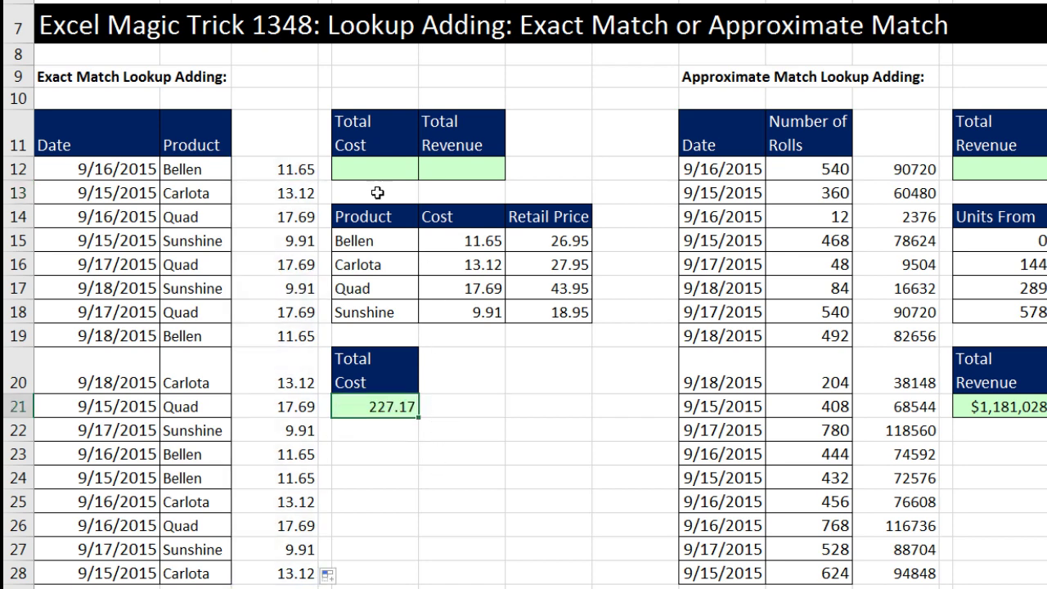
- Start a SUMIFS formula in Total Cost cell E12 with sum range F15:F18 and absolute criteria range $E$15:$E$18
click(369, 170)
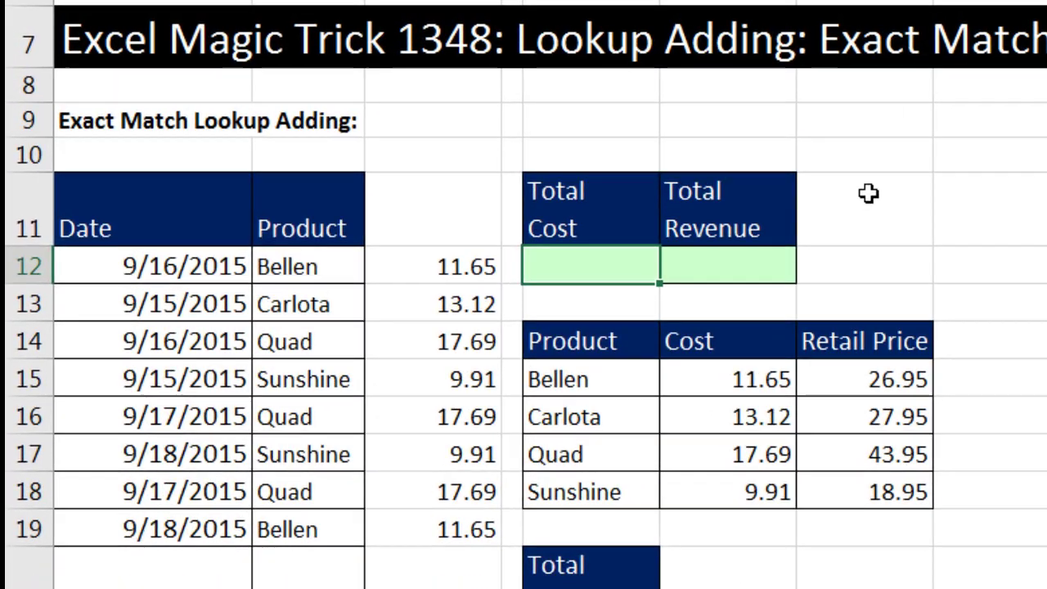
text(=)
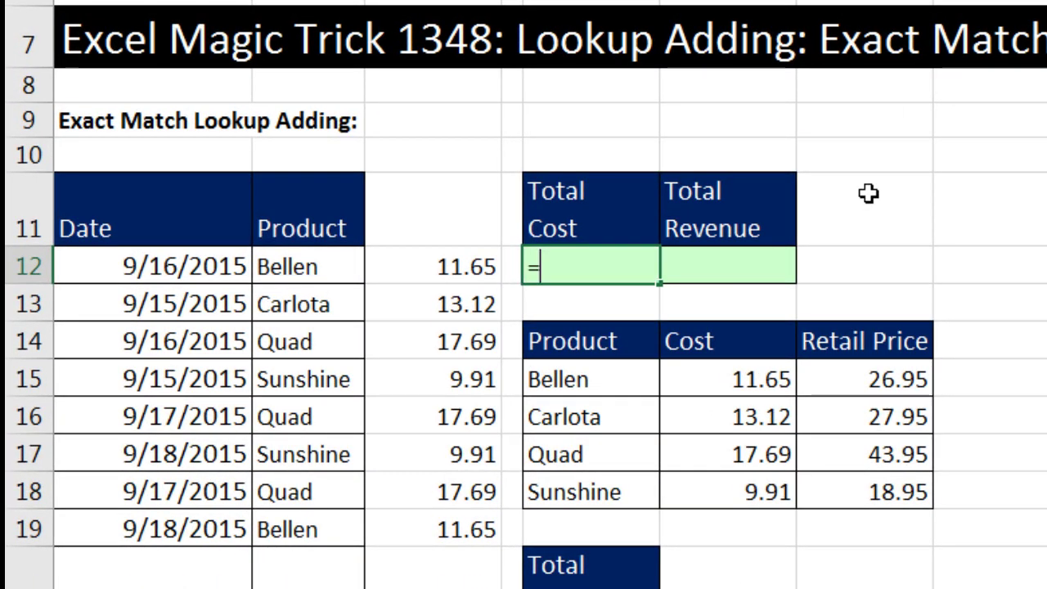
text(sumifs)
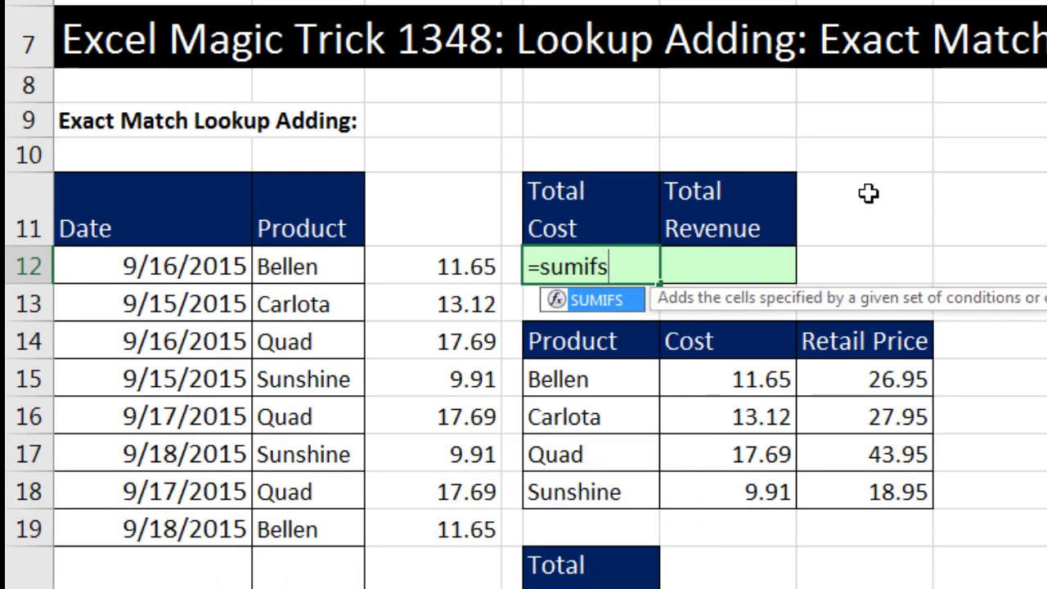
key(Tab)
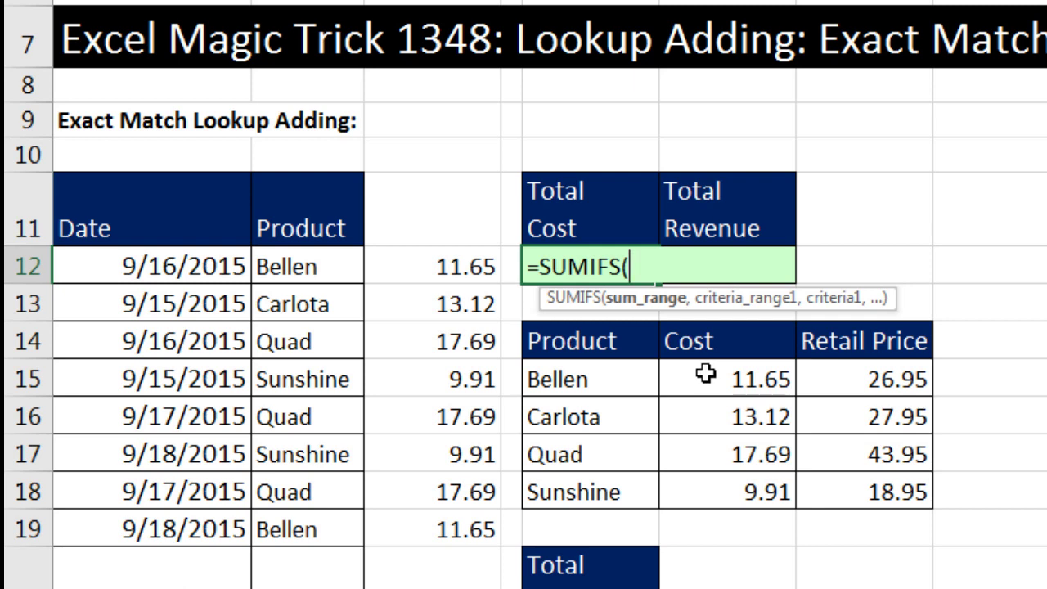
drag(705, 374, 730, 487)
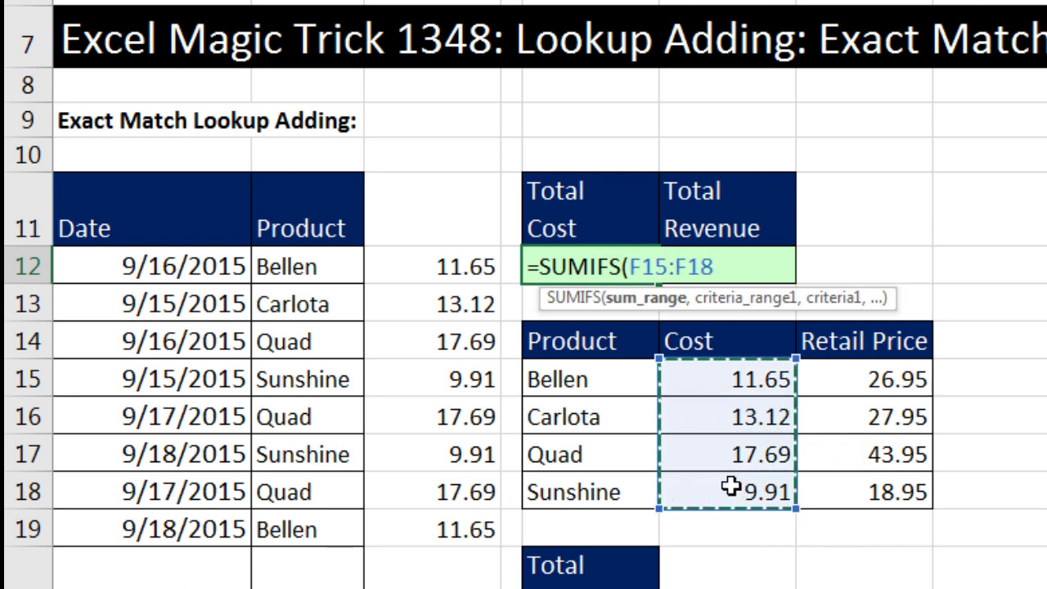
text(,)
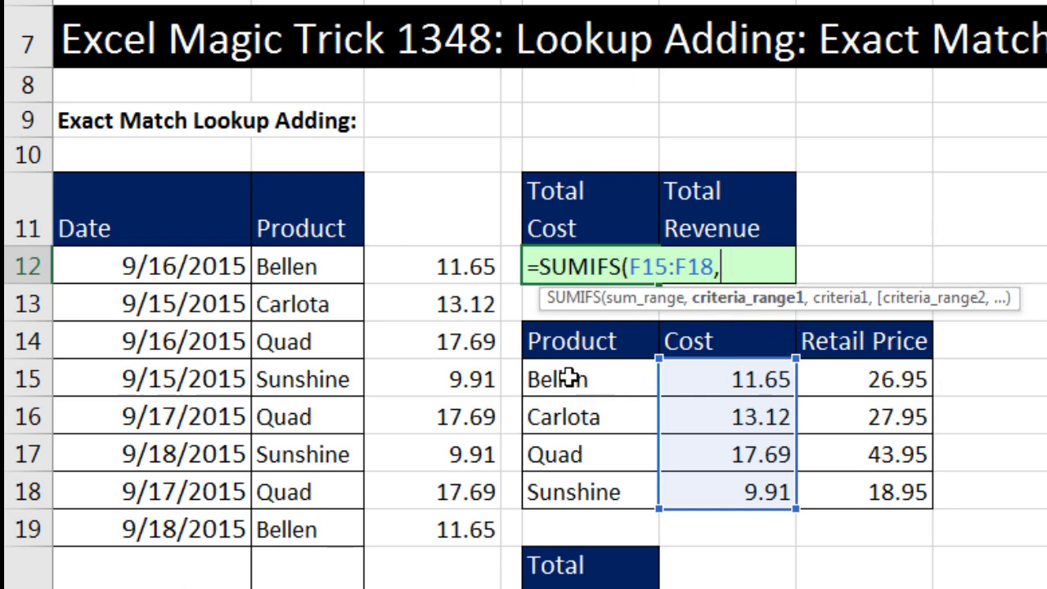
drag(563, 381, 582, 491)
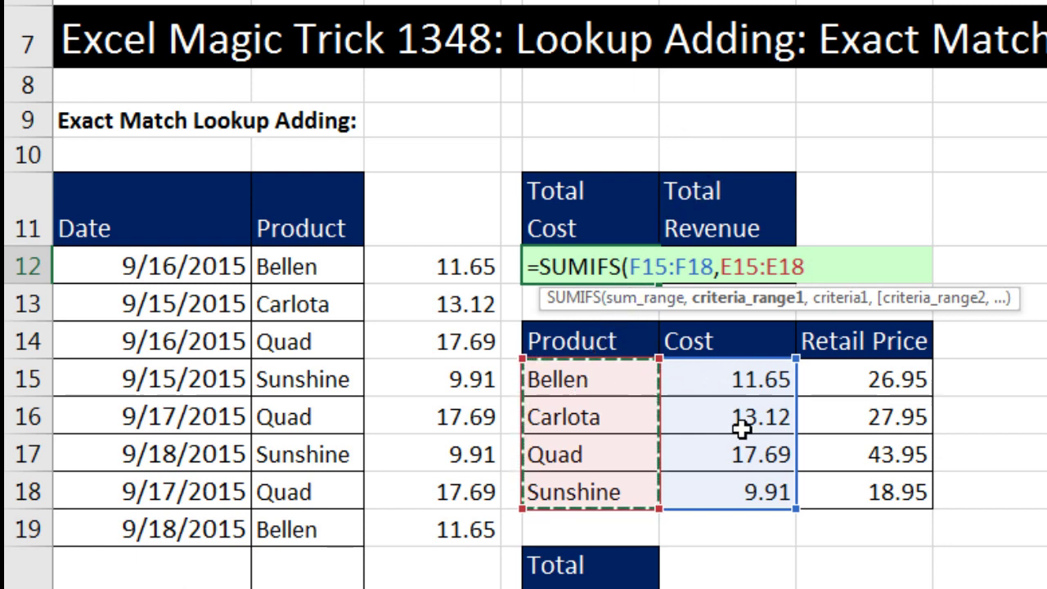
key(F4)
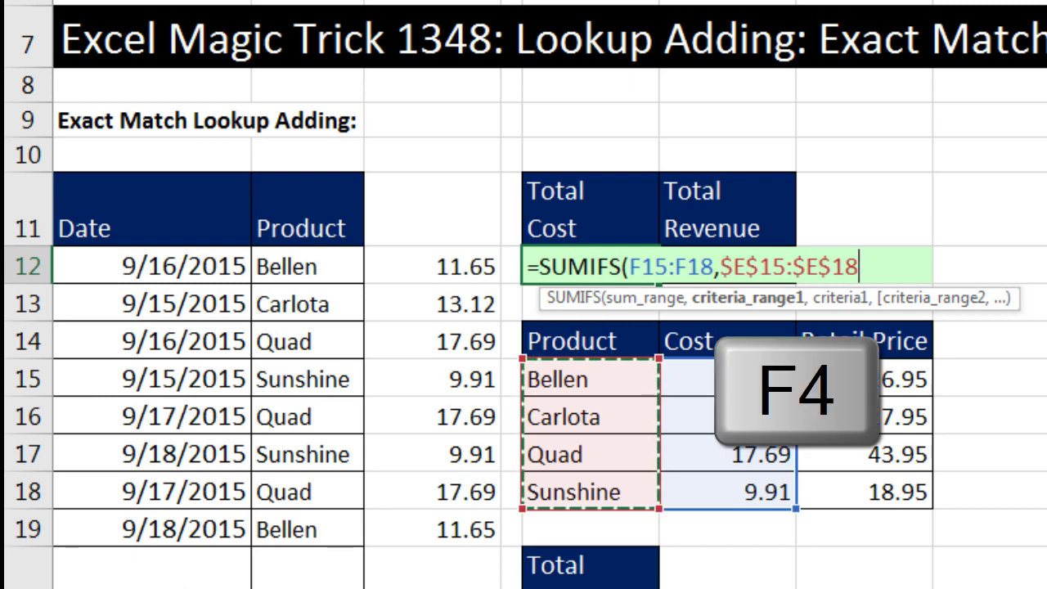
text(,)
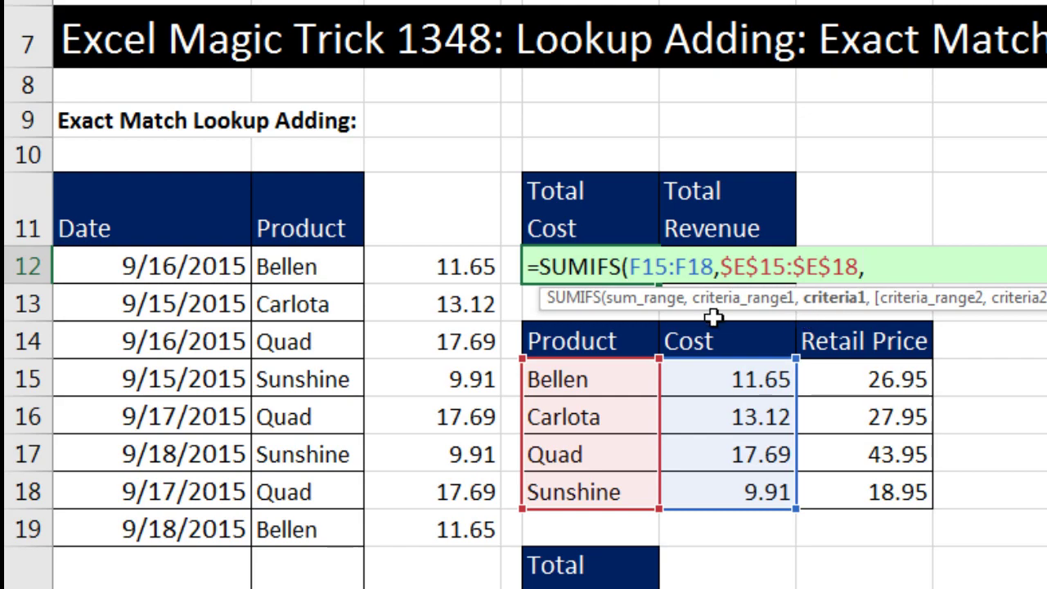
- Supply the product column $B$12:$B$28 as an absolute SUMIFS criteria argument and close the parenthesis
drag(283, 273, 317, 588)
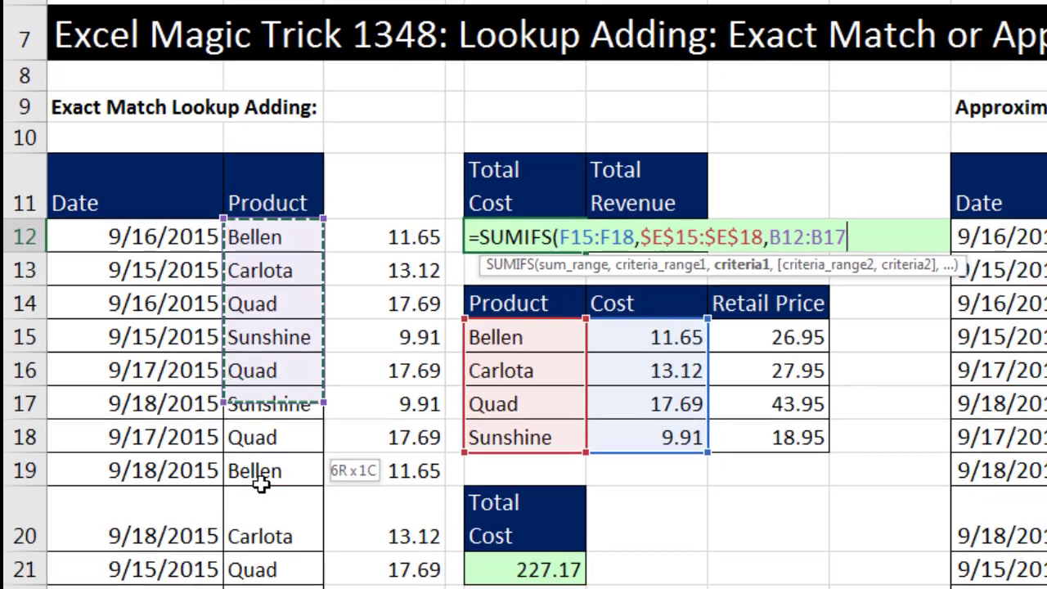
drag(224, 504, 213, 588)
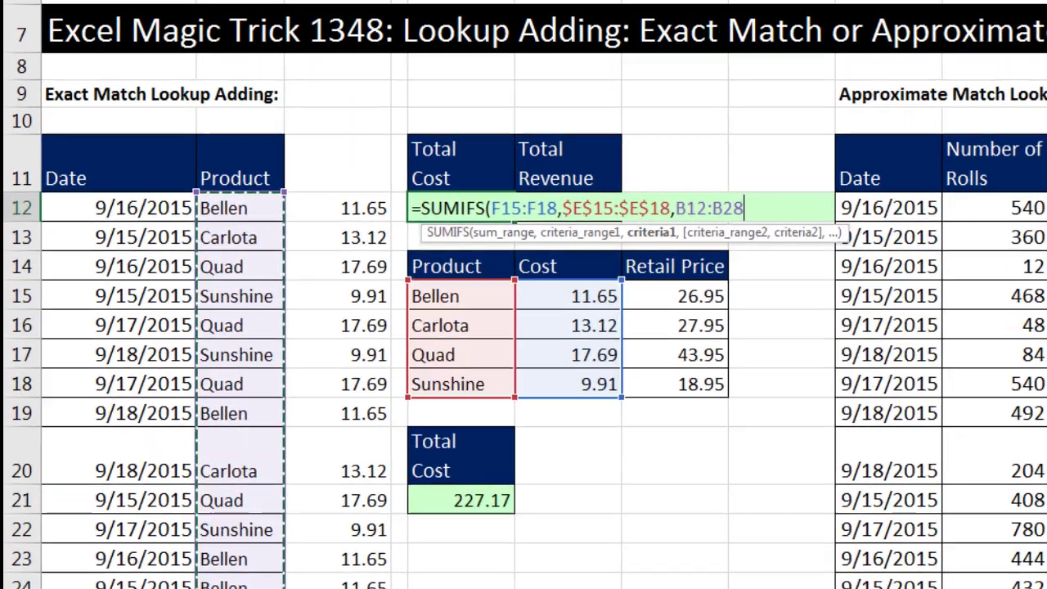
key(F4)
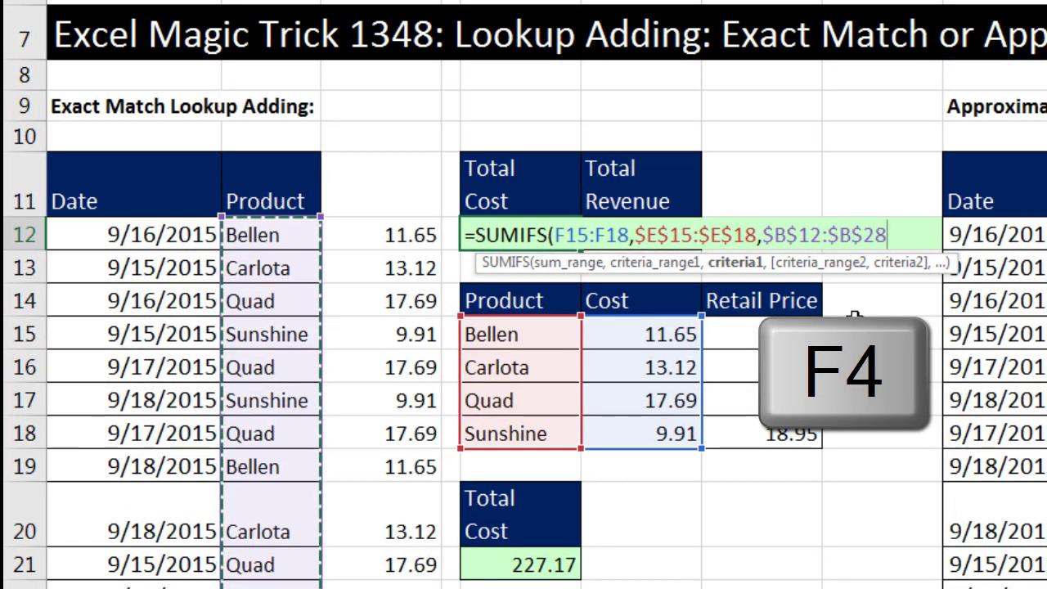
click(746, 268)
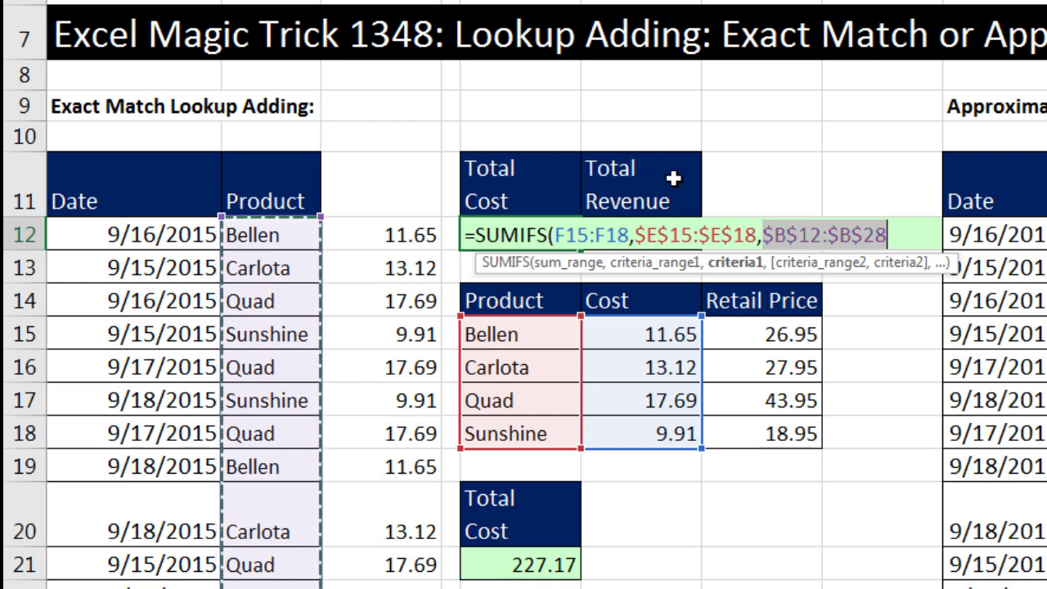
click(901, 221)
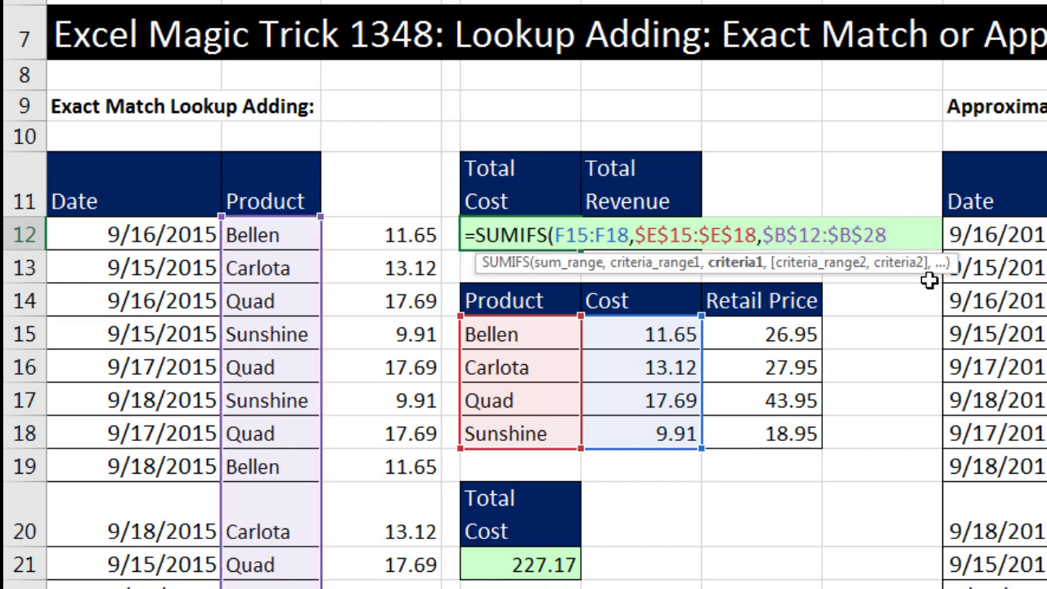
text())
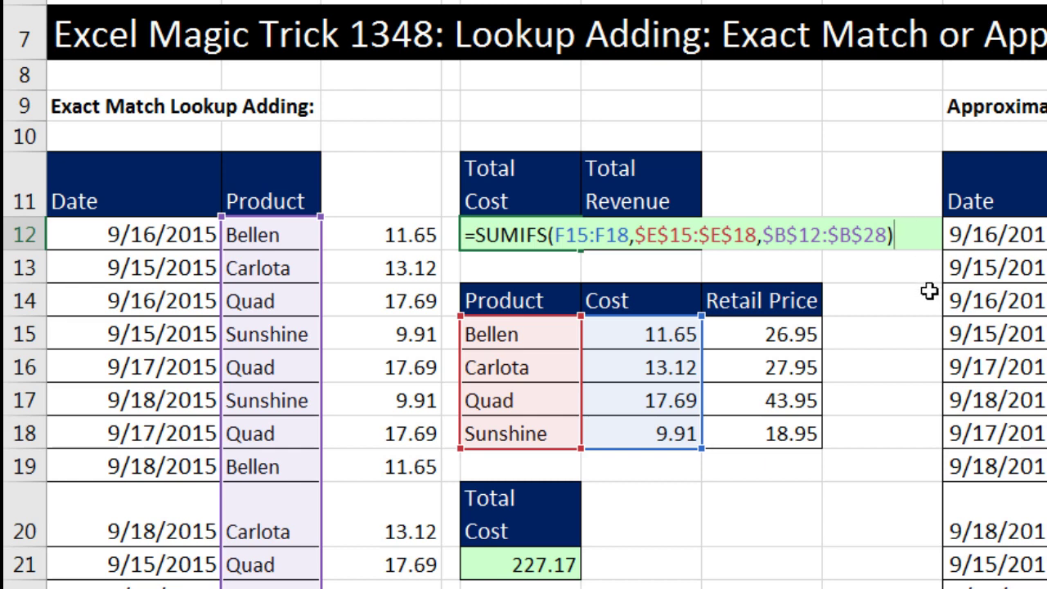
- Evaluate the SUMIFS formula in place, undo the evaluation, review its criteria range and sum range, and enter the formula in E12
key(F9)
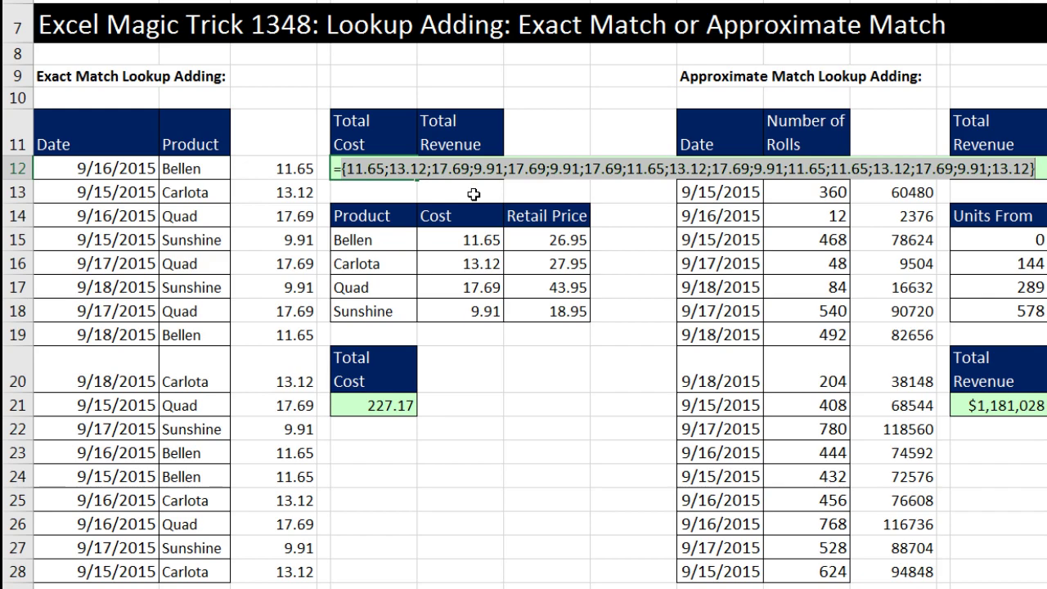
key(ctrl+z)
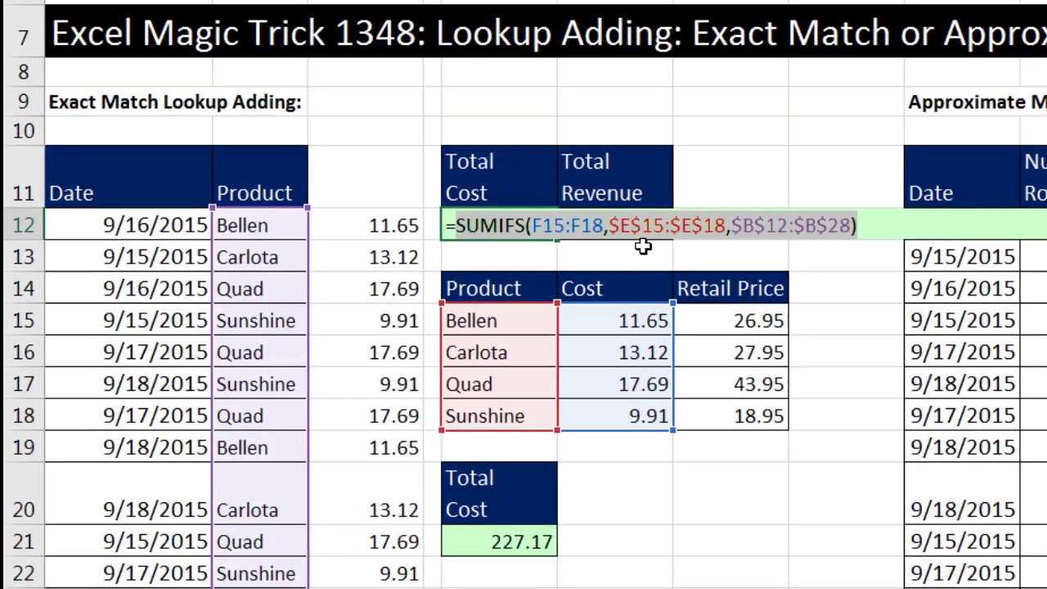
click(644, 226)
click(635, 253)
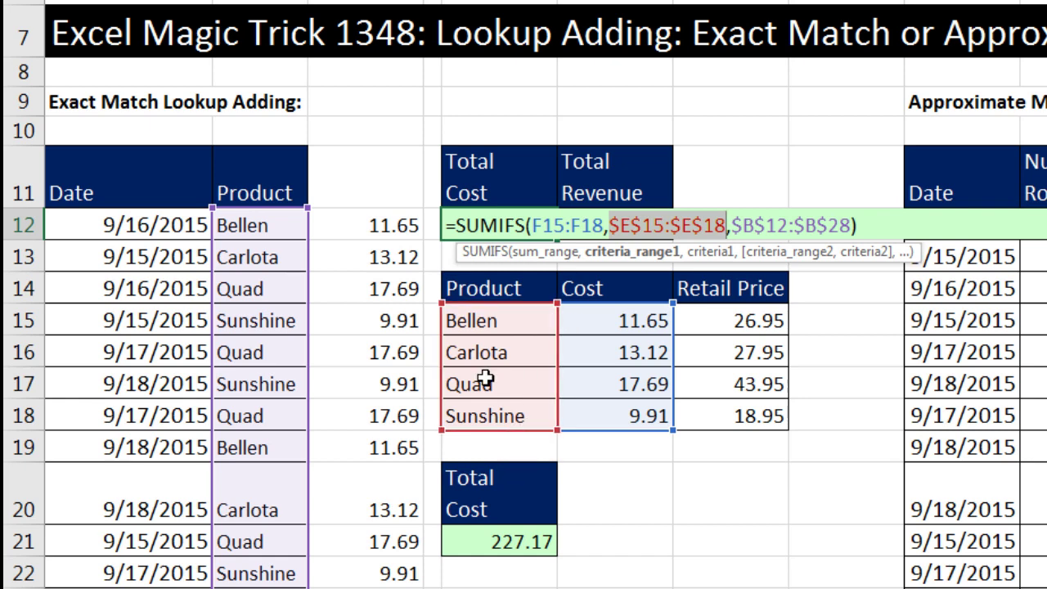
click(559, 252)
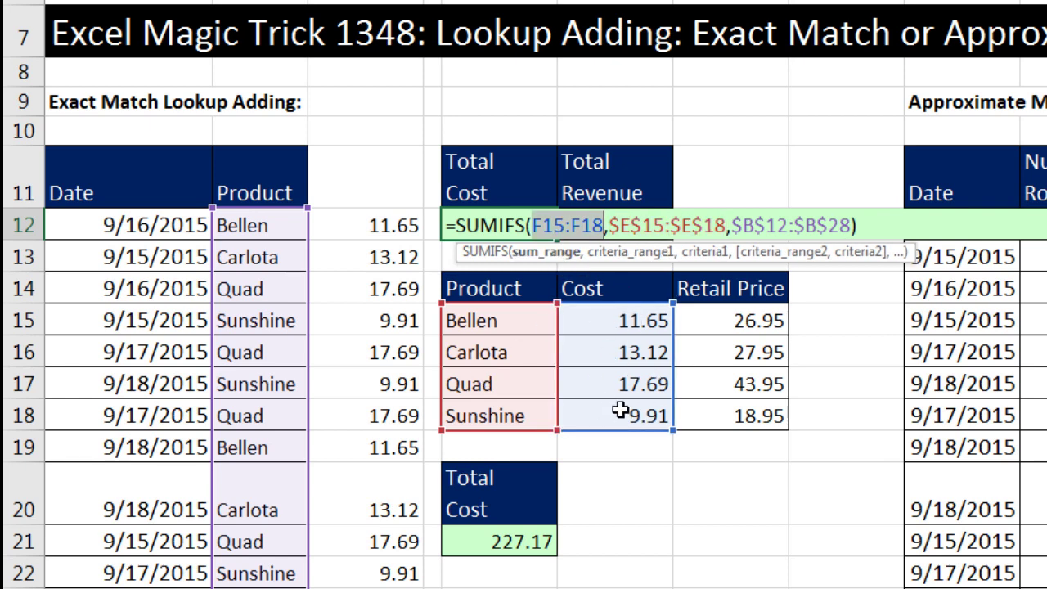
click(881, 231)
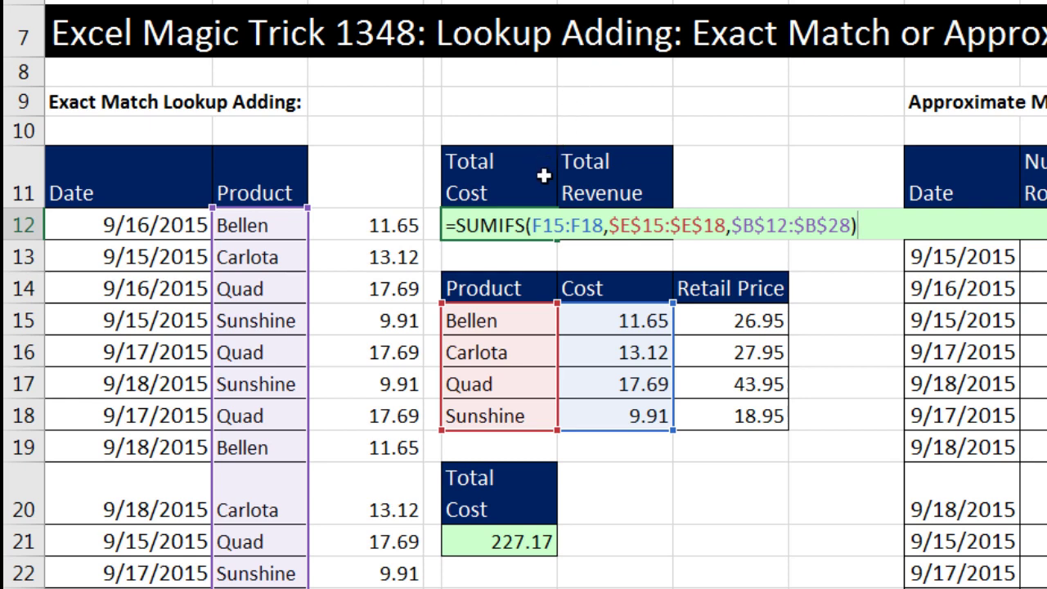
key(Return)
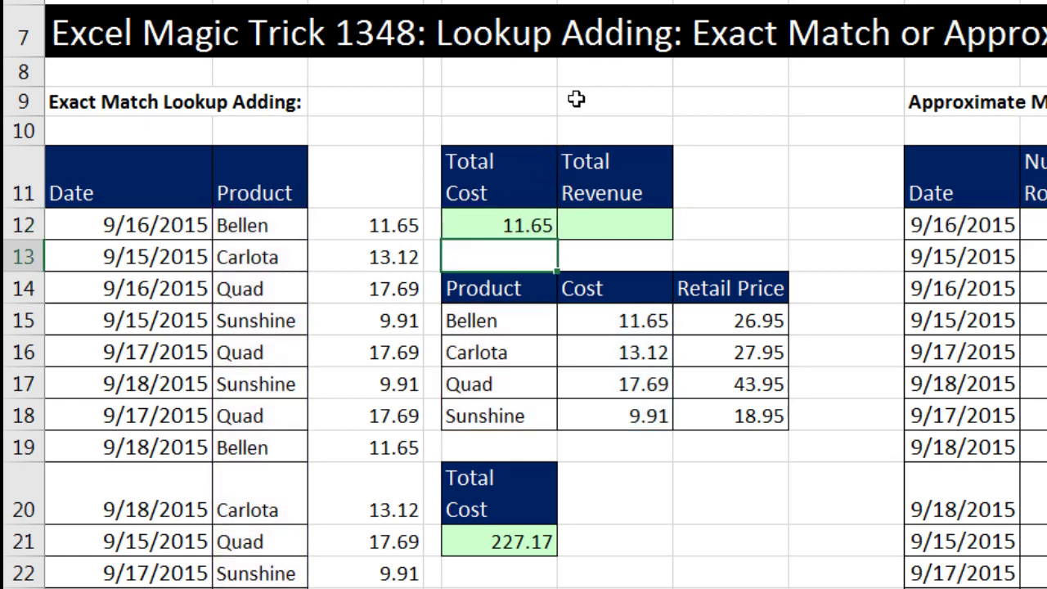
- Wrap the SUMIFS formula in Total Cost cell E12 in SUMPRODUCT, close the parenthesis, and enter it
click(528, 226)
double_click(528, 226)
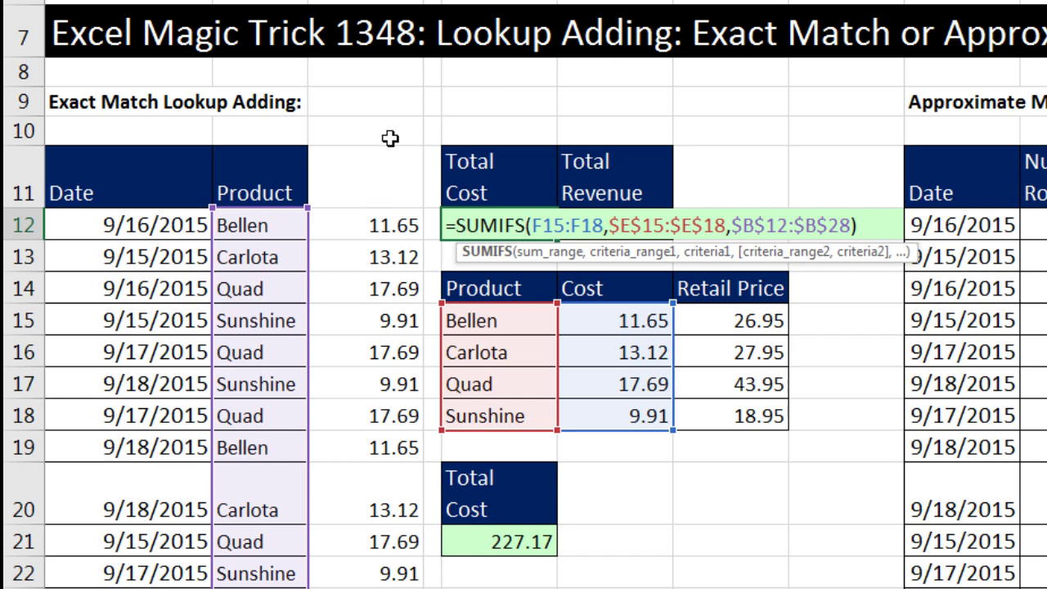
click(451, 228)
text(sum)
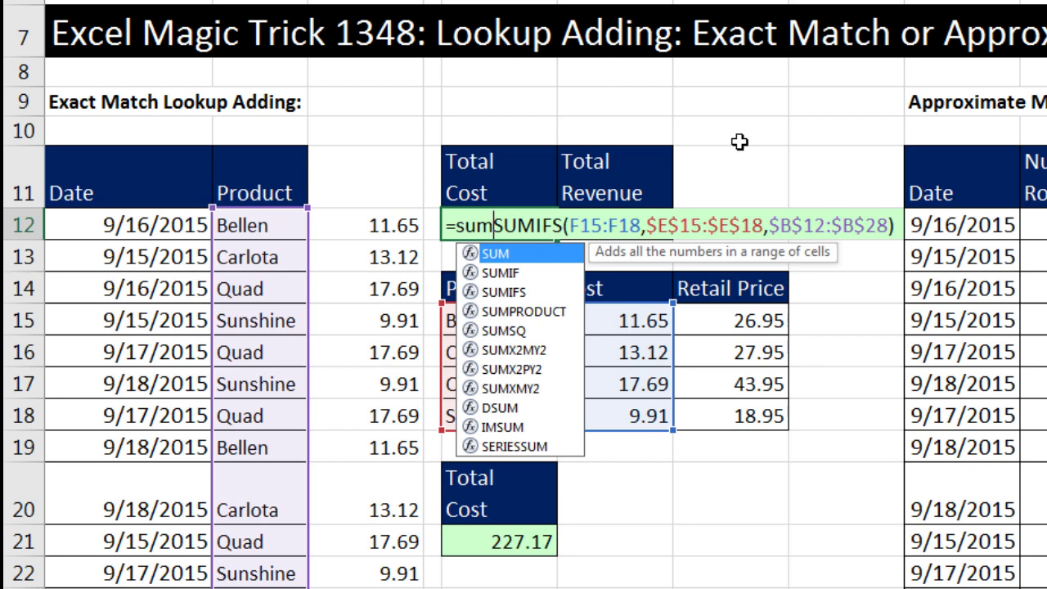
text(p)
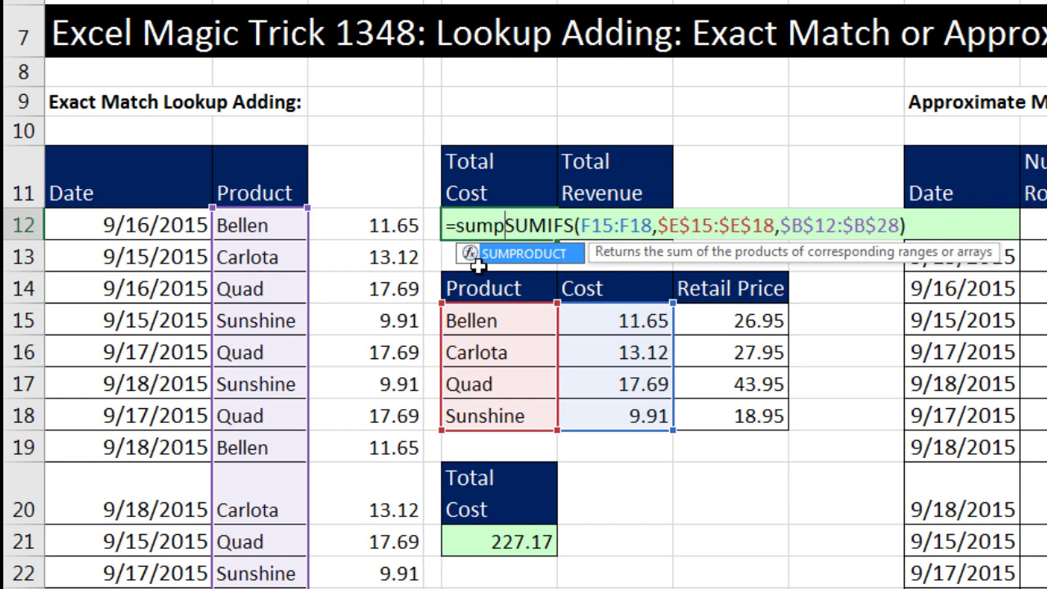
key(Tab)
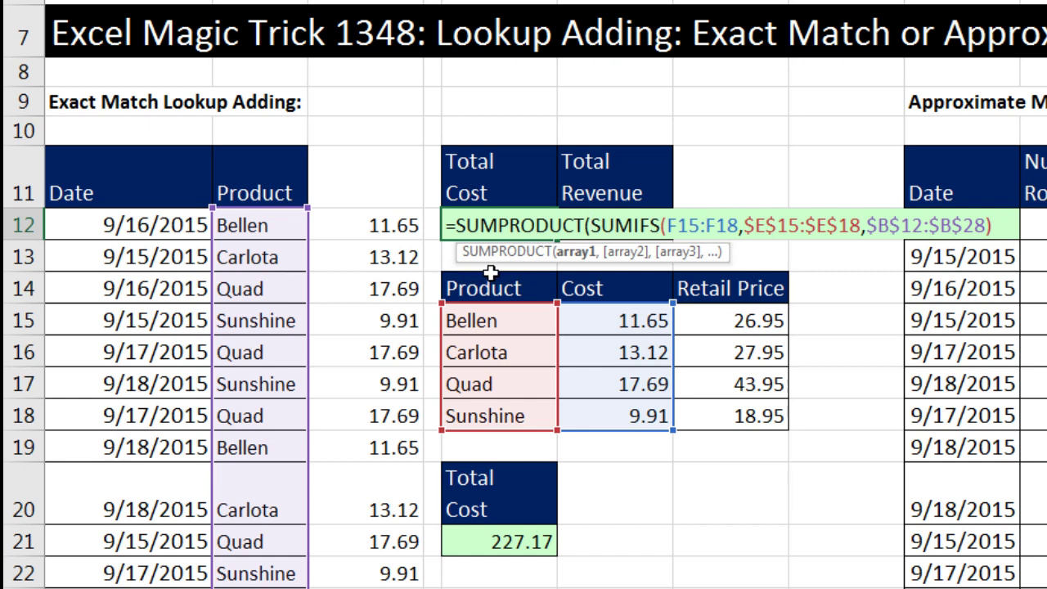
click(573, 253)
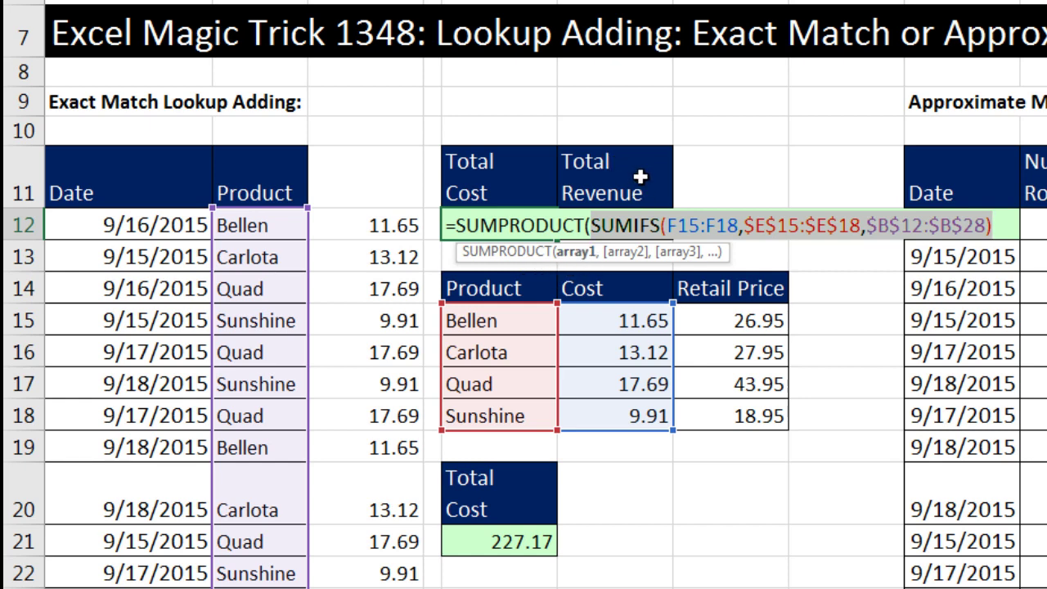
click(1010, 223)
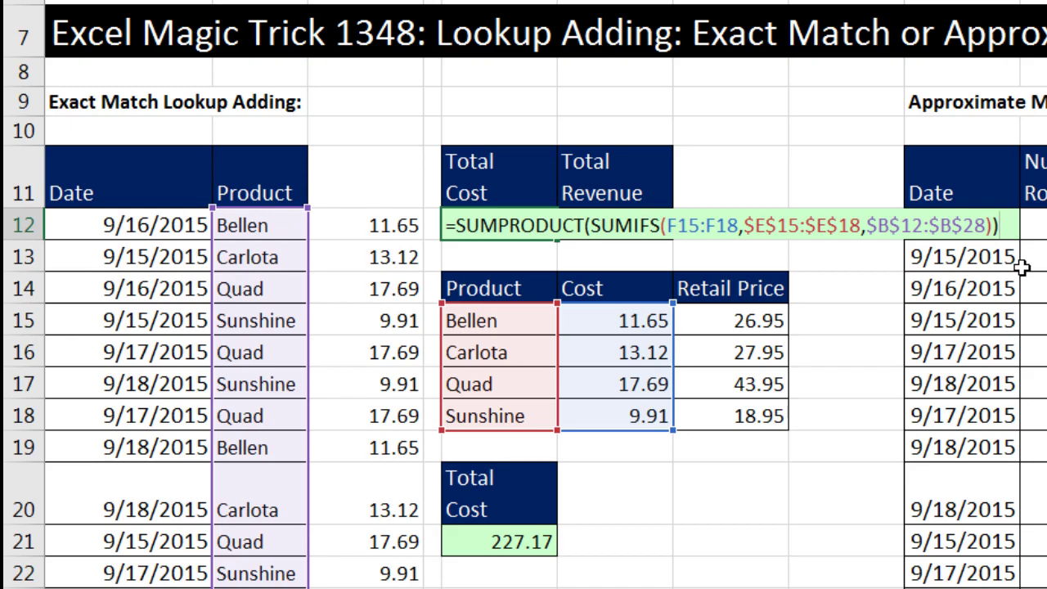
key(Return)
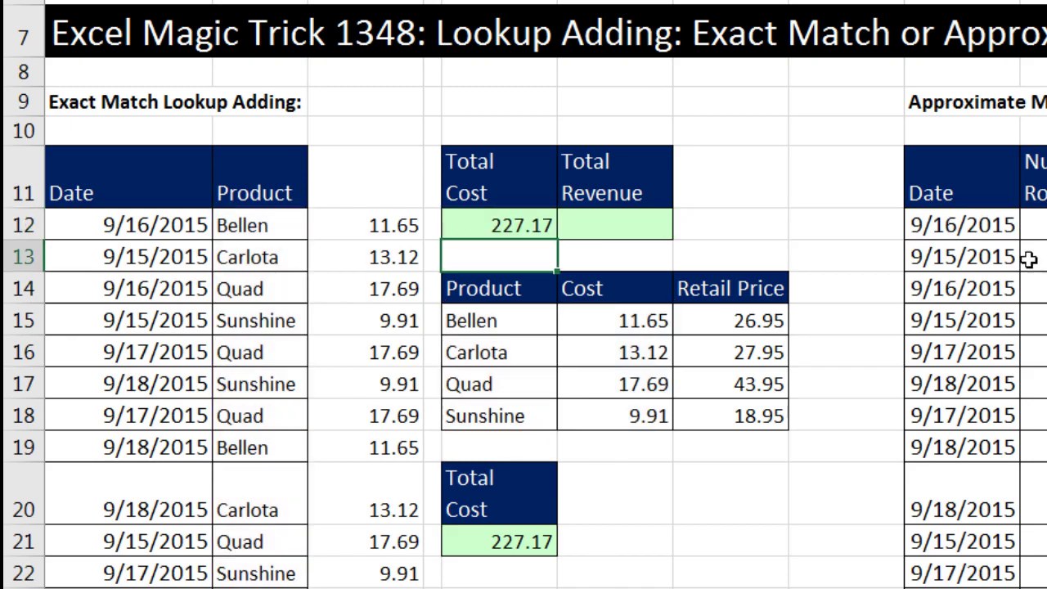
- Review the SUMPRODUCT formula in Total Cost cell E12 without changing it
click(541, 227)
double_click(537, 225)
key(Escape)
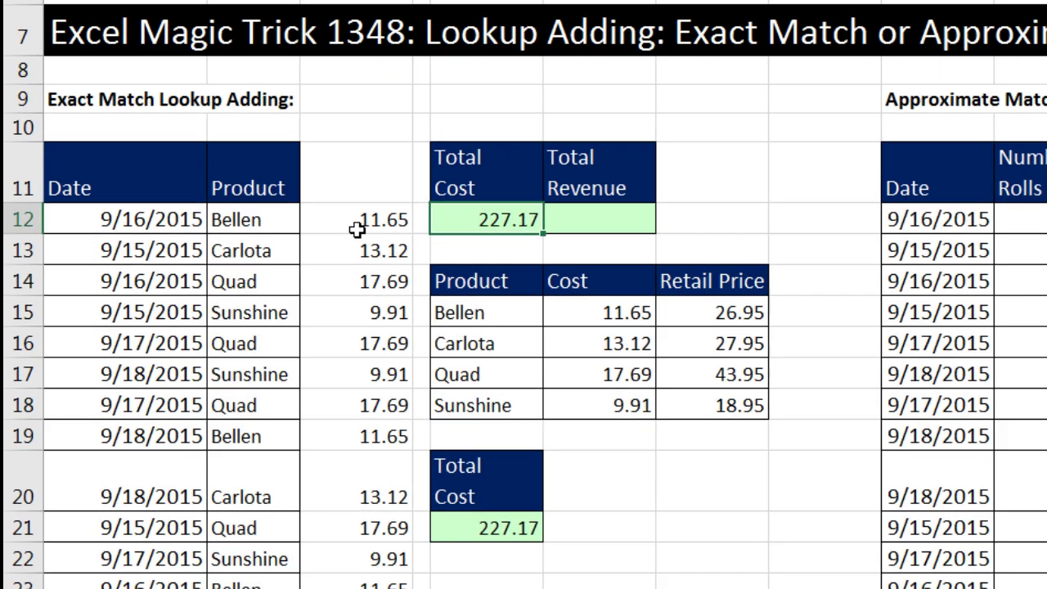
- Clear helper column C12:C28 together with the lower Total Cost cell E21, and undo the deletion
click(364, 227)
shift+click(287, 568)
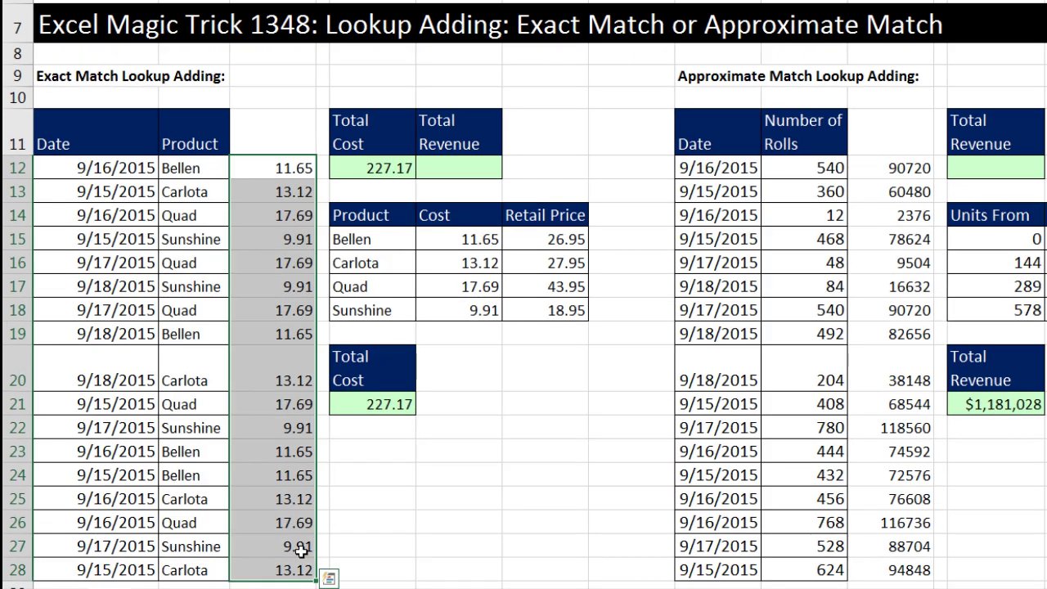
ctrl+click(381, 404)
key(Delete)
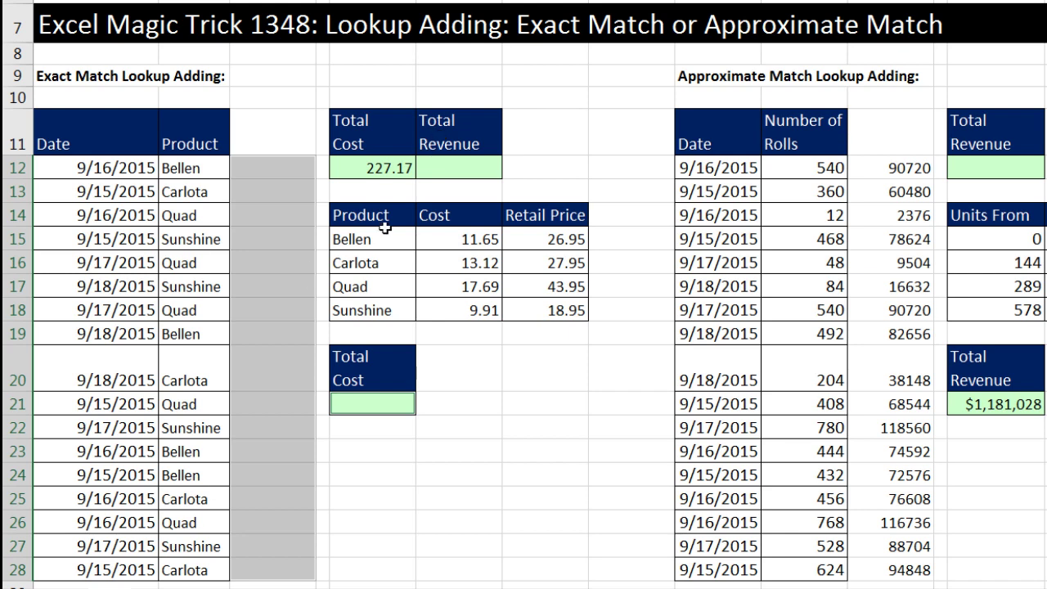
key(ctrl+z)
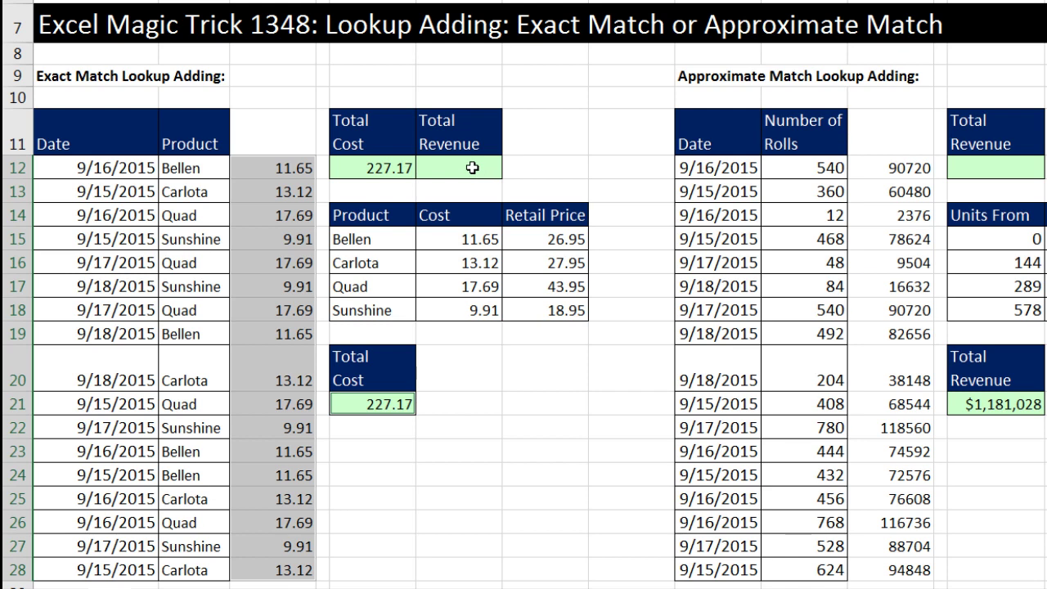
- Copy the SUMPRODUCT formula from E12 across to Total Revenue cell F12 and check its Retail Price sum range
double_click(396, 168)
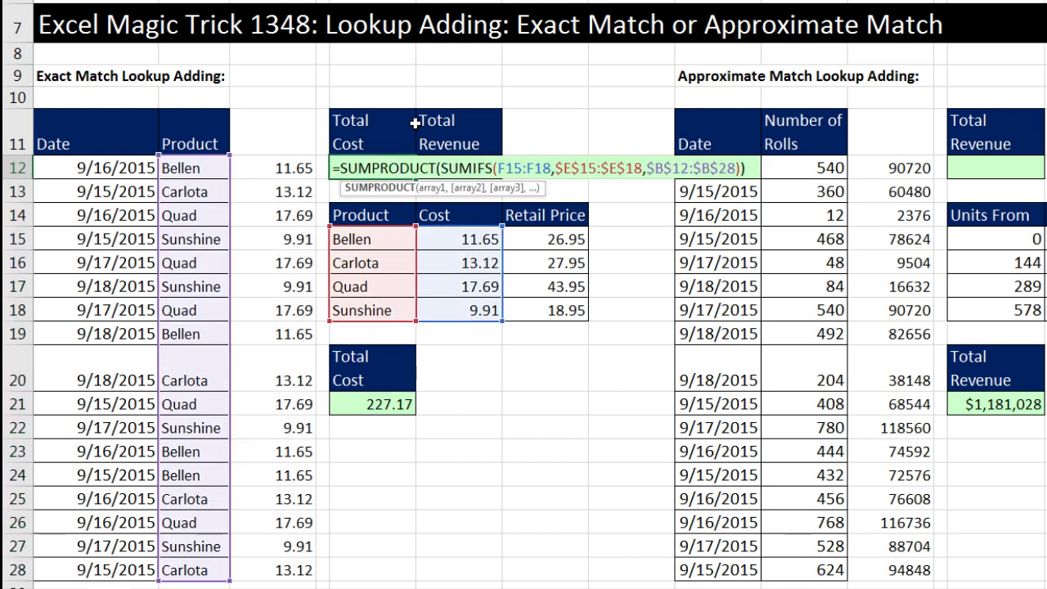
key(ctrl+Return)
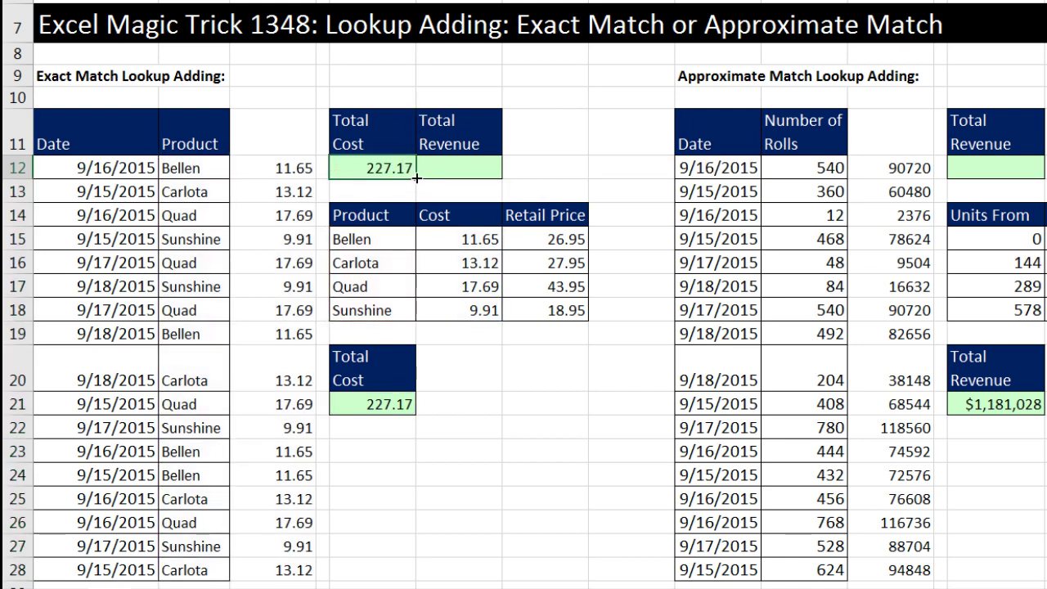
click(441, 170)
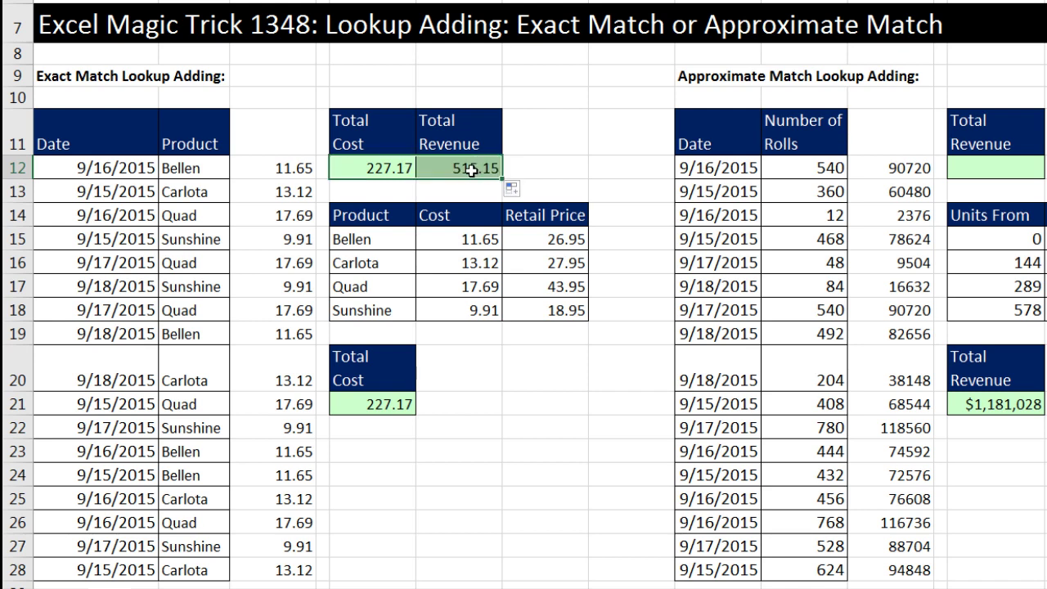
double_click(470, 169)
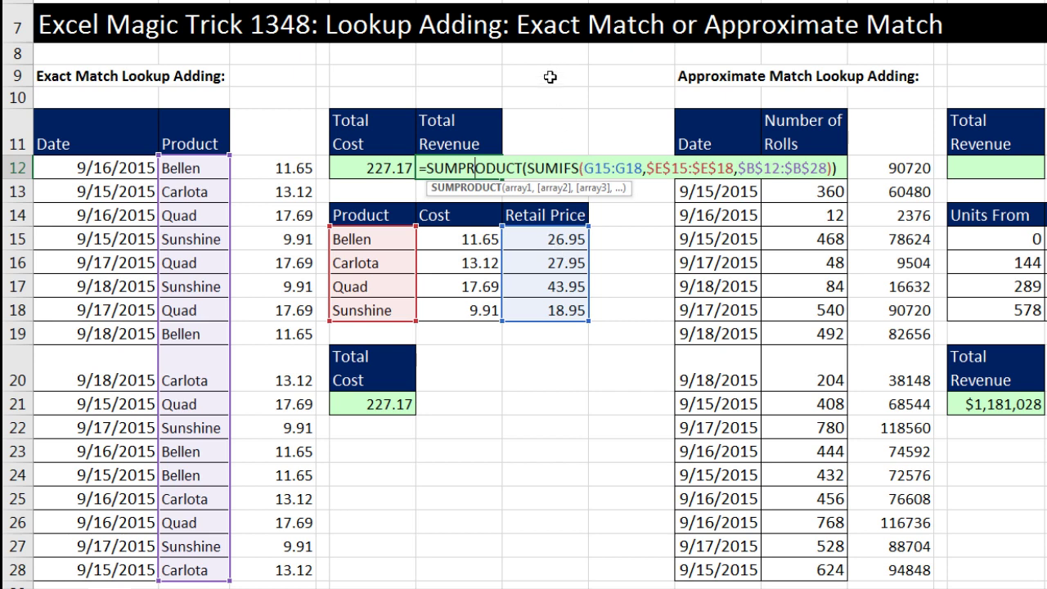
key(Return)
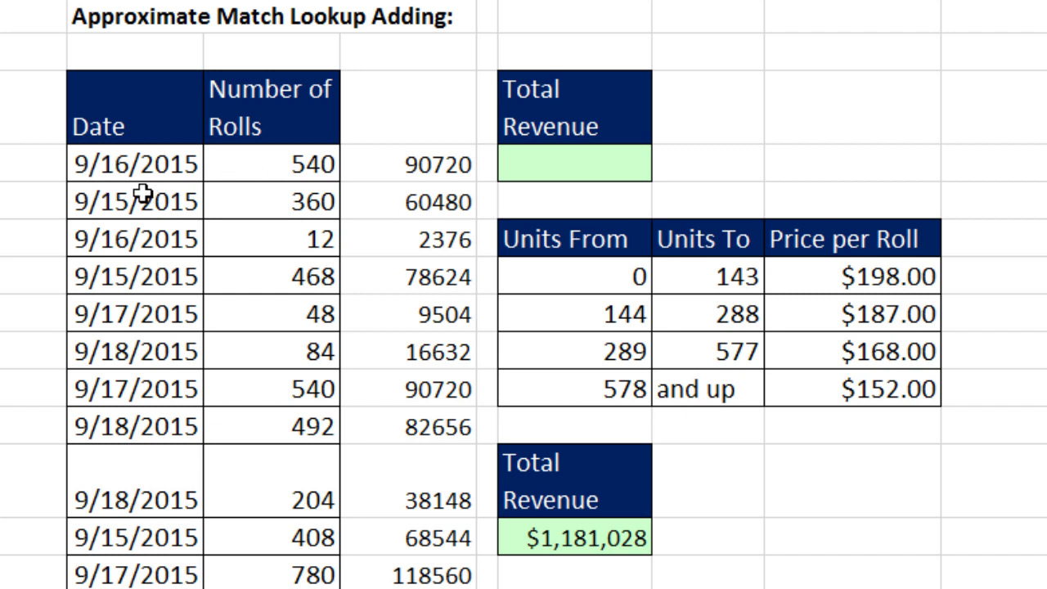
- Examine the Number of Rolls column and the first tiers of the Units From, Units To and Price per Roll table
click(257, 248)
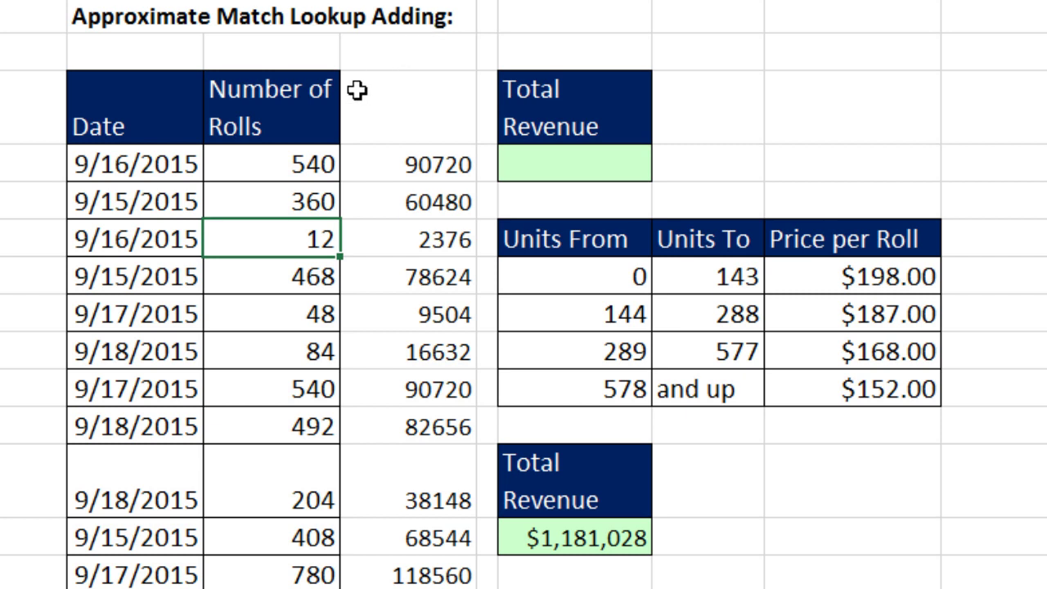
click(587, 276)
drag(595, 326, 888, 392)
click(524, 275)
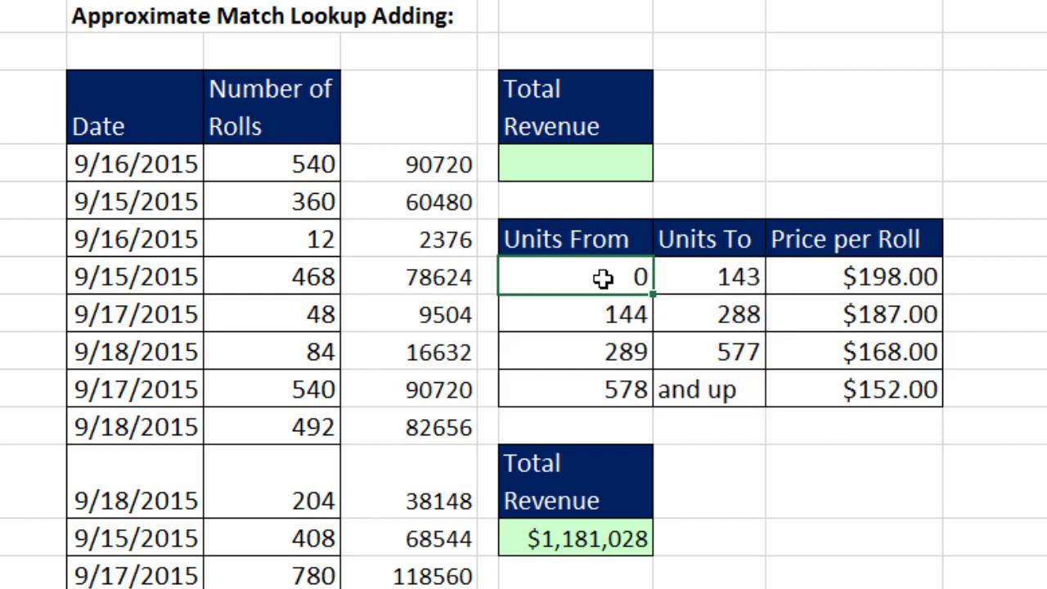
click(705, 277)
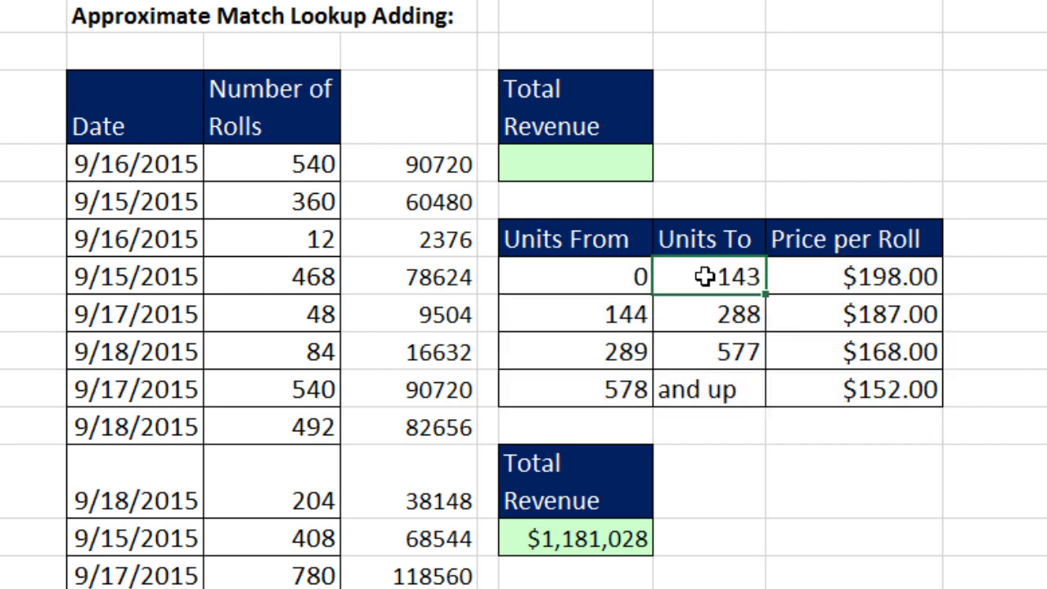
click(823, 279)
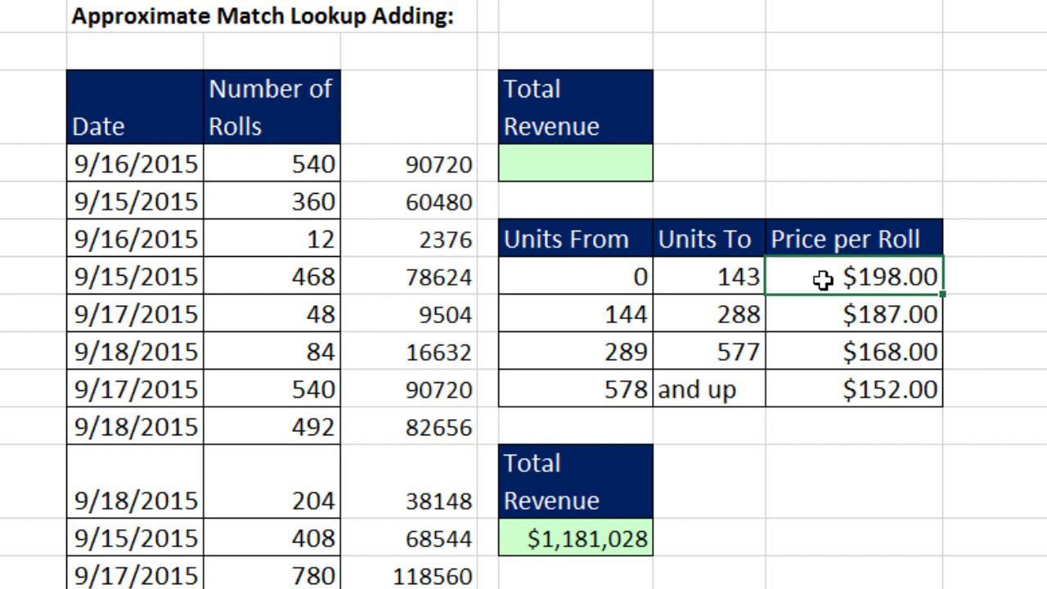
click(608, 325)
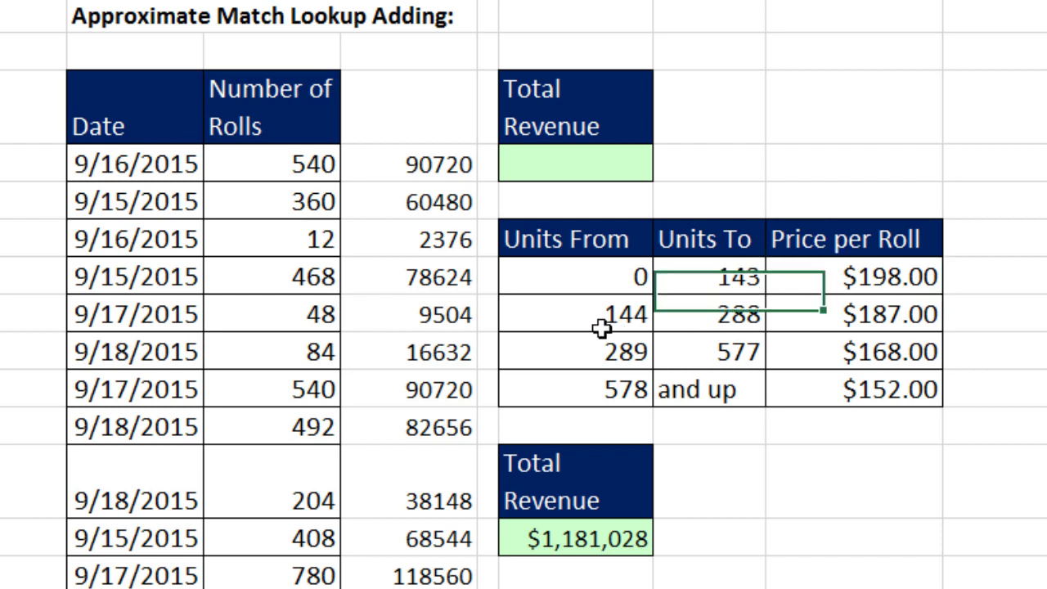
click(709, 320)
click(851, 324)
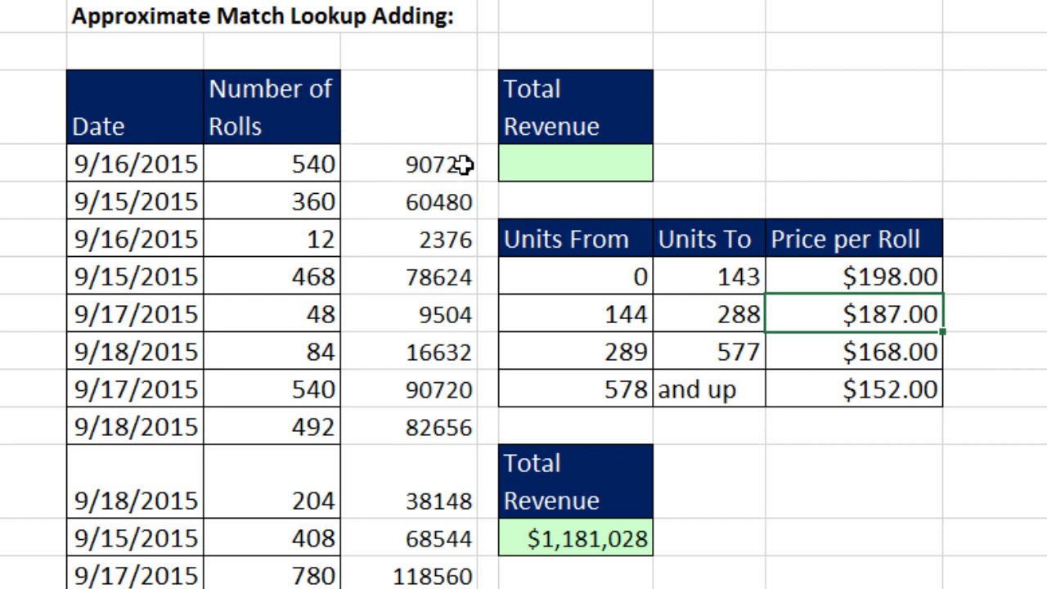
- Examine the SUM formula over the helper column in the lower Total Revenue cell M21
click(568, 530)
key(alt+equal)
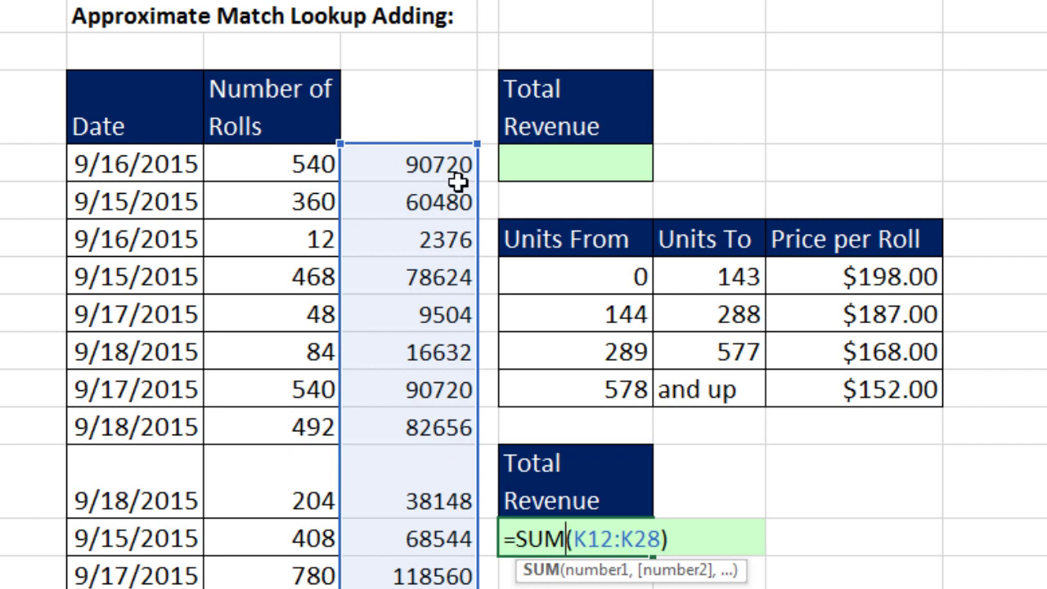
key(ctrl+Return)
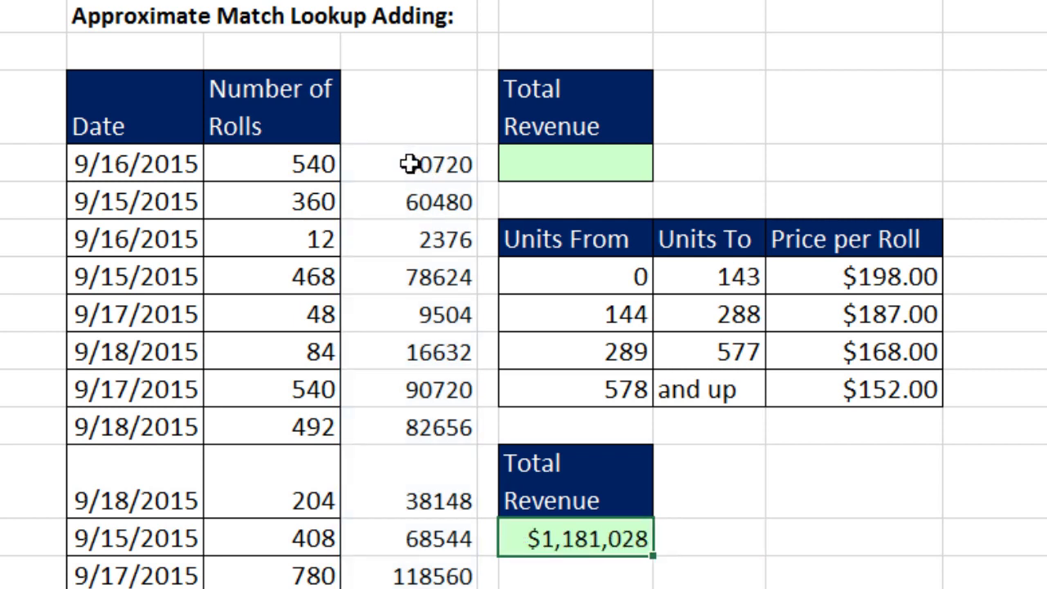
- Examine the LOOKUP helper formula in K12, evaluate its LOOKUP part in place, and cancel the edit
double_click(409, 164)
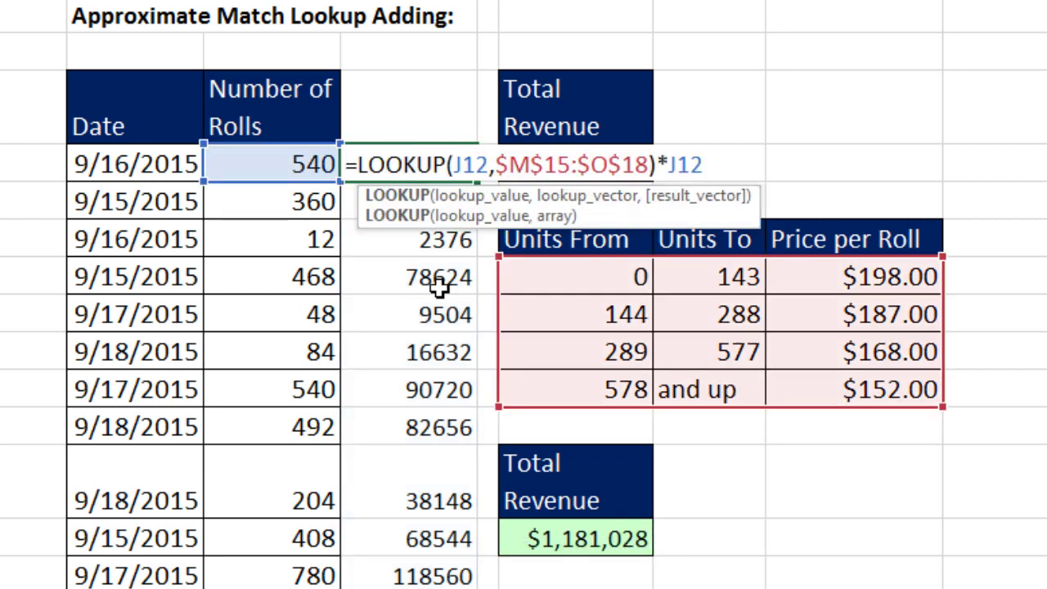
double_click(477, 164)
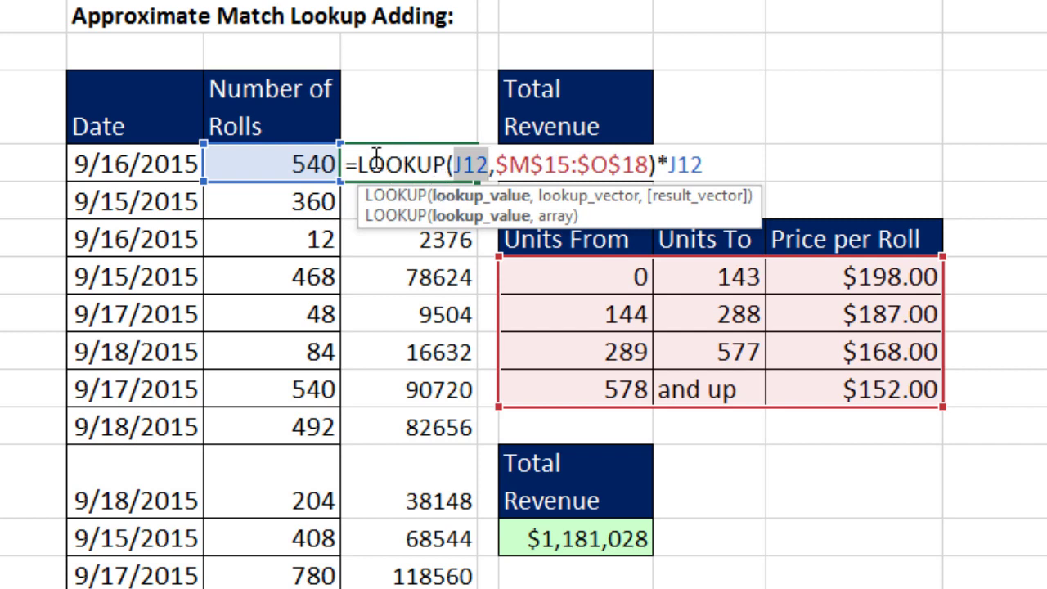
drag(358, 164, 661, 158)
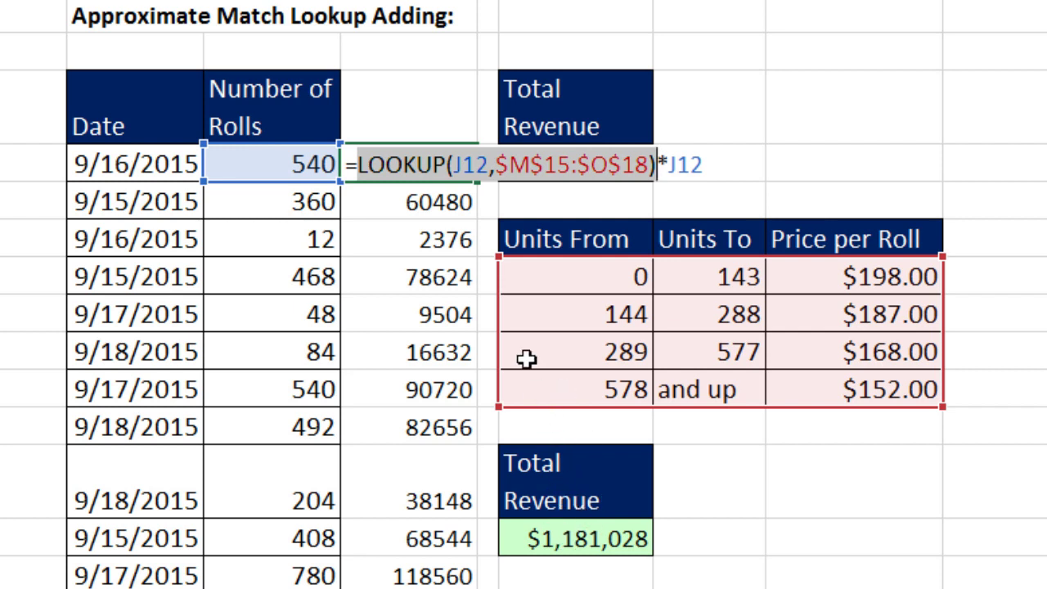
click(474, 166)
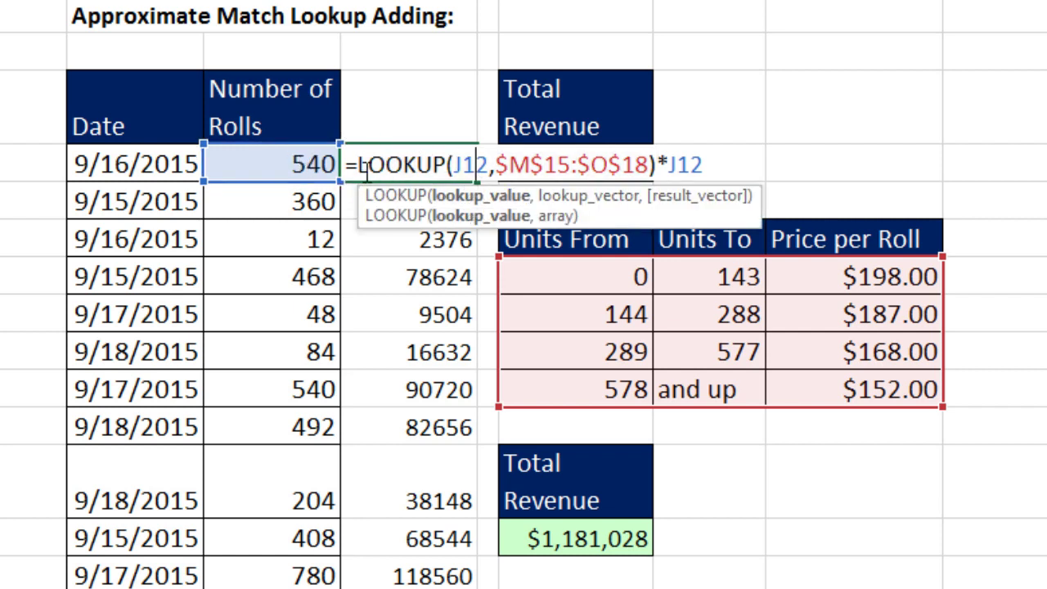
drag(358, 166, 659, 166)
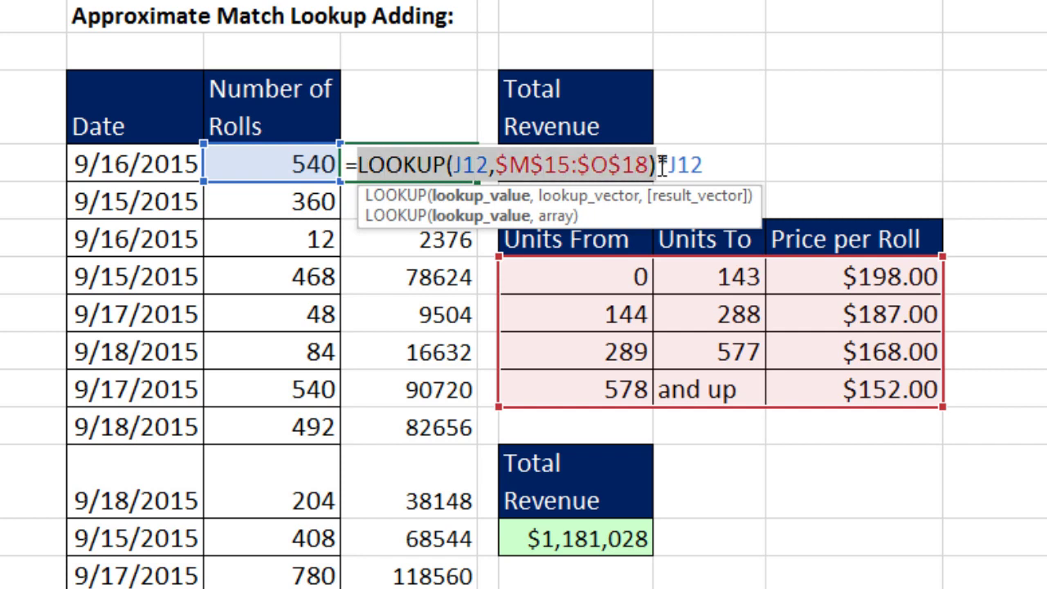
key(F9)
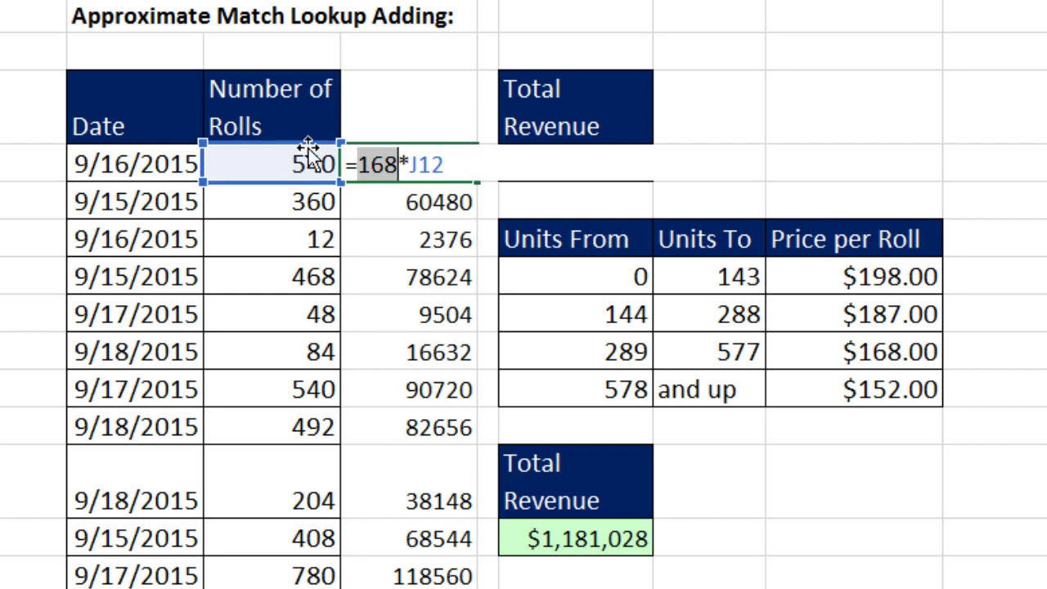
key(Escape)
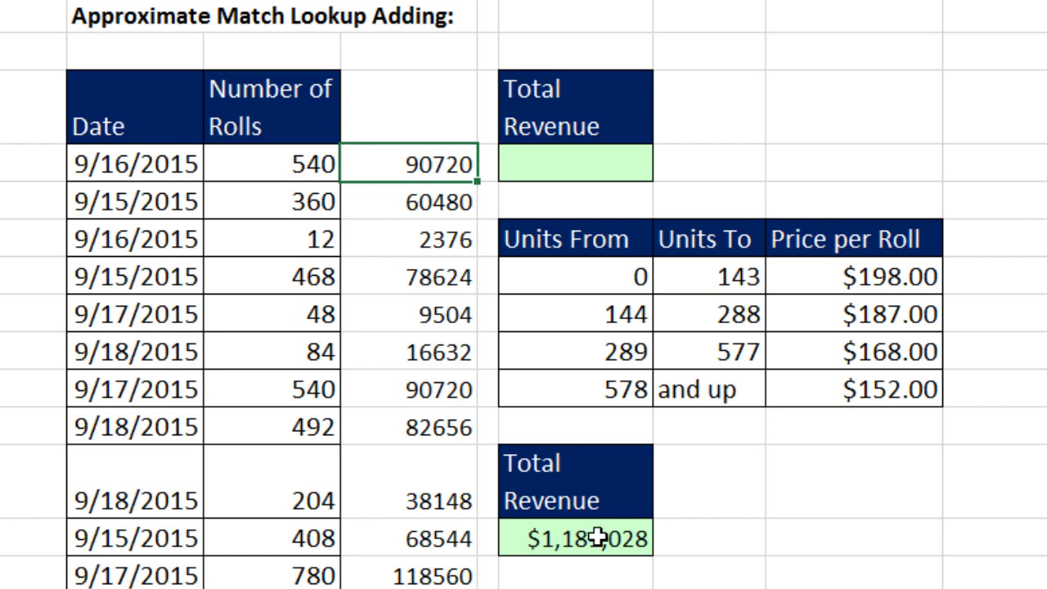
- Build =LOOKUP(J12:J28,M15:O18) in the upper Total Revenue cell M12 and evaluate it in place, restoring the formula after the preview
click(569, 158)
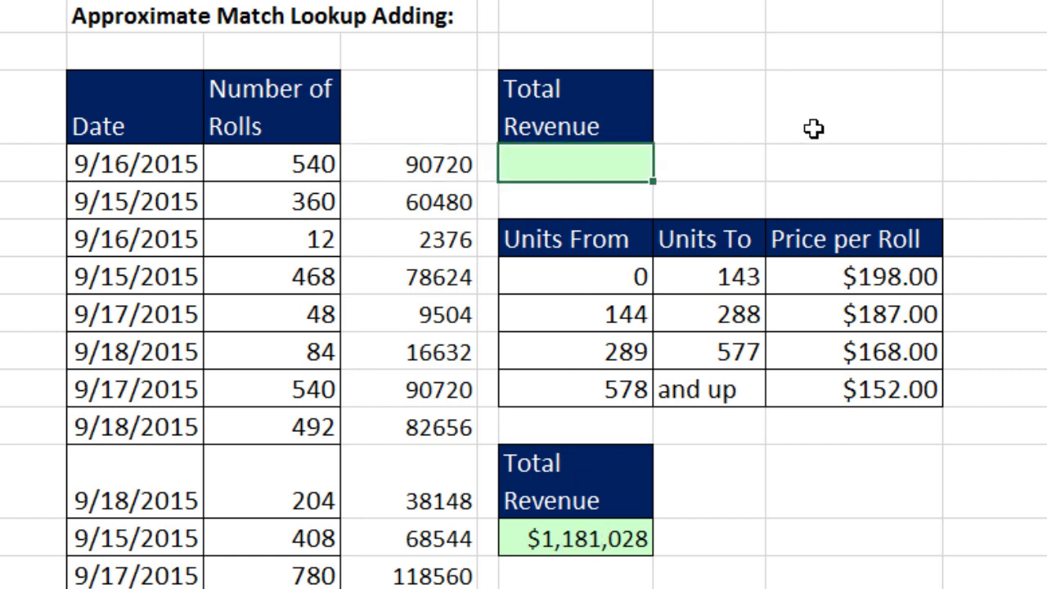
text(=)
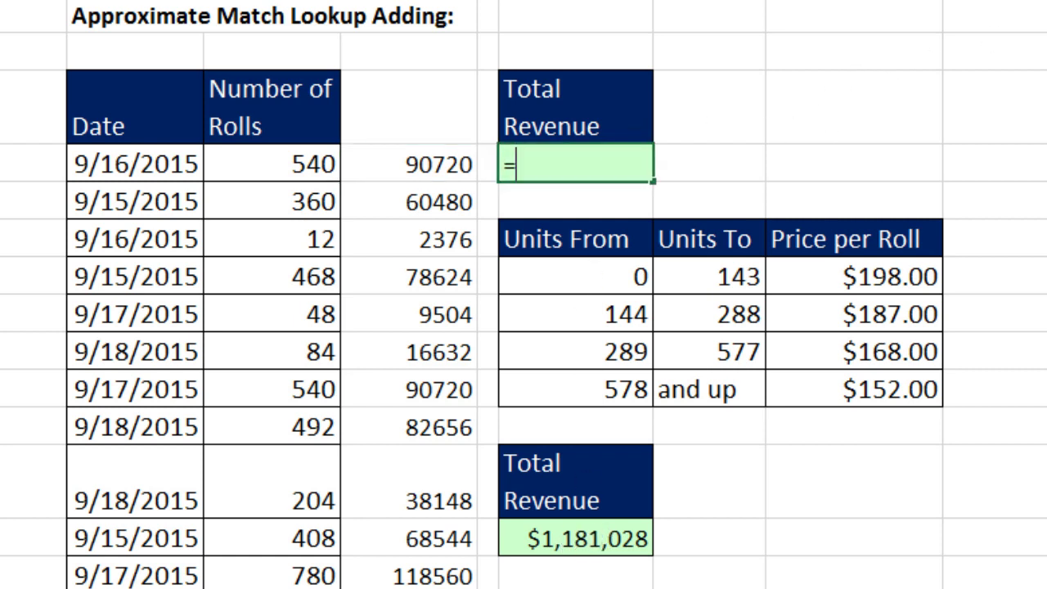
text(loo)
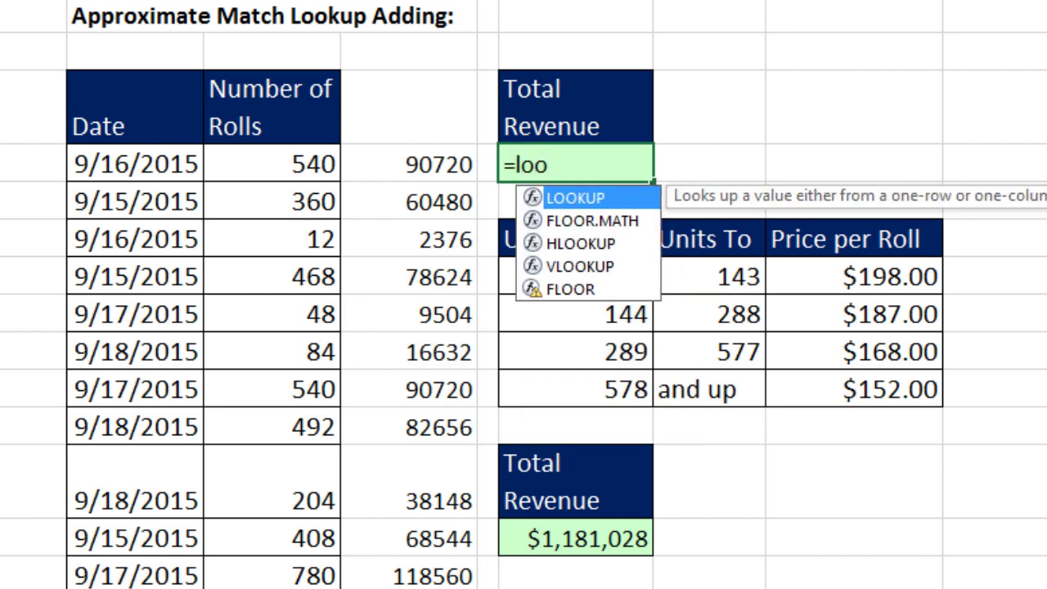
key(Tab)
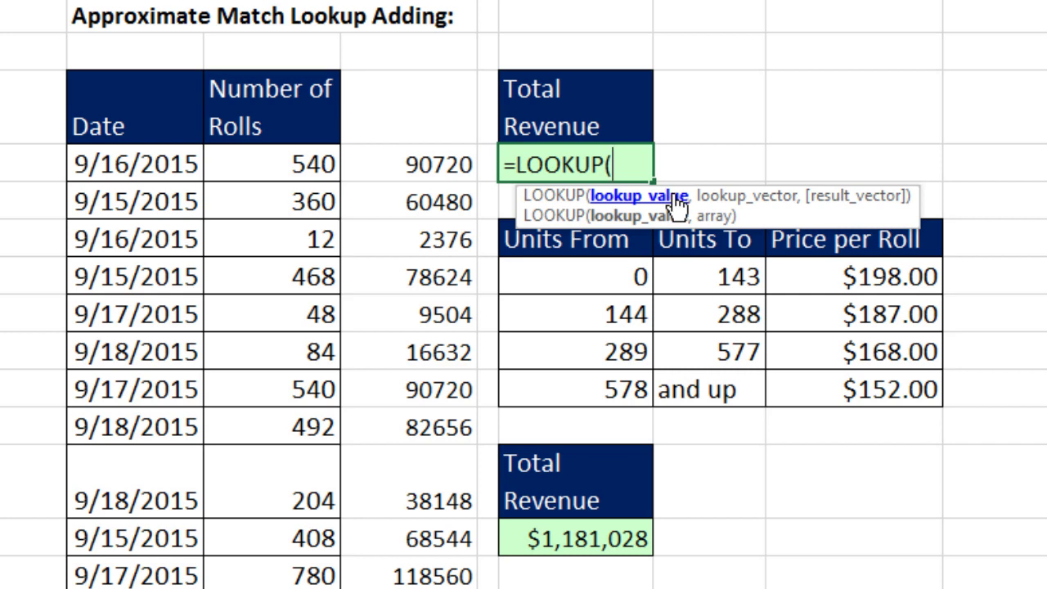
click(277, 162)
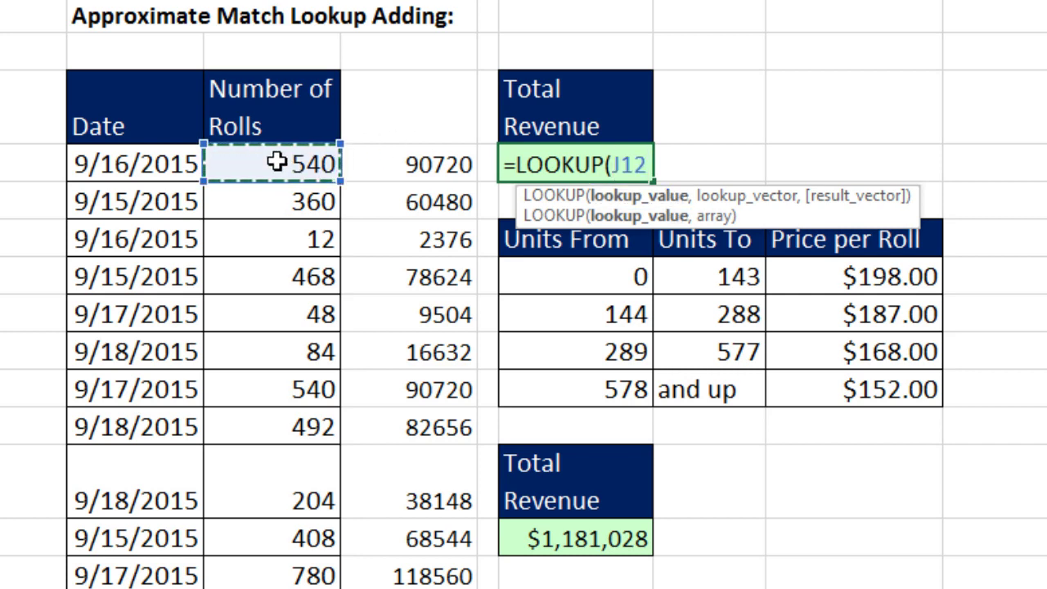
drag(277, 161, 292, 588)
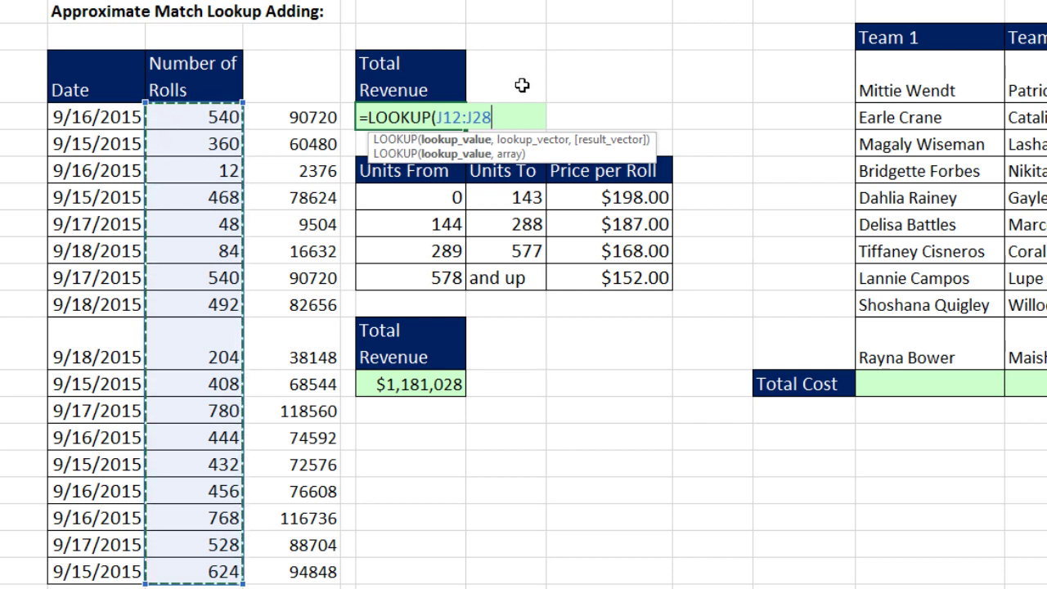
text(,)
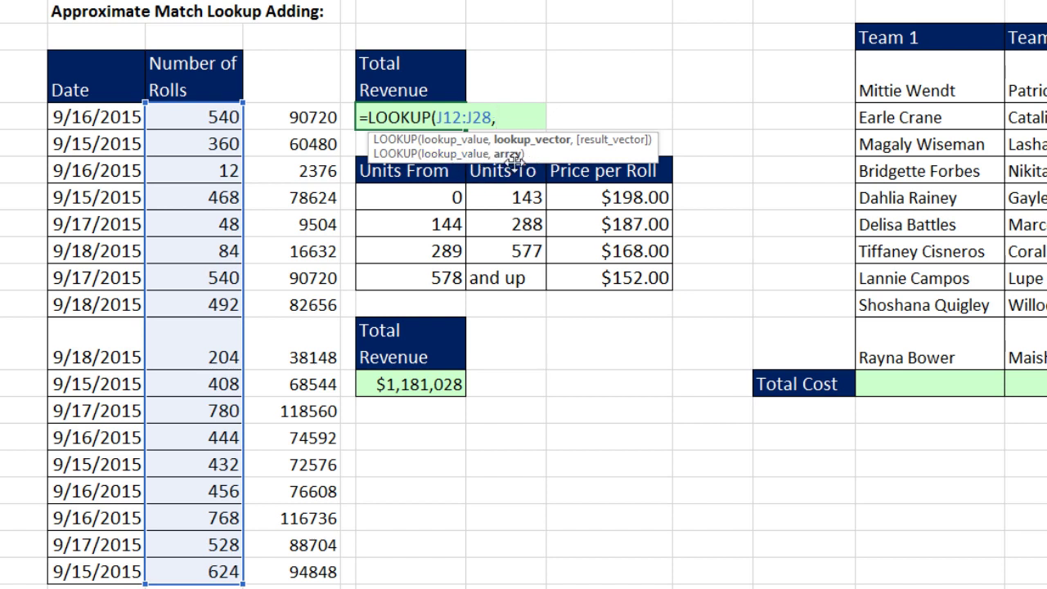
drag(412, 201, 612, 278)
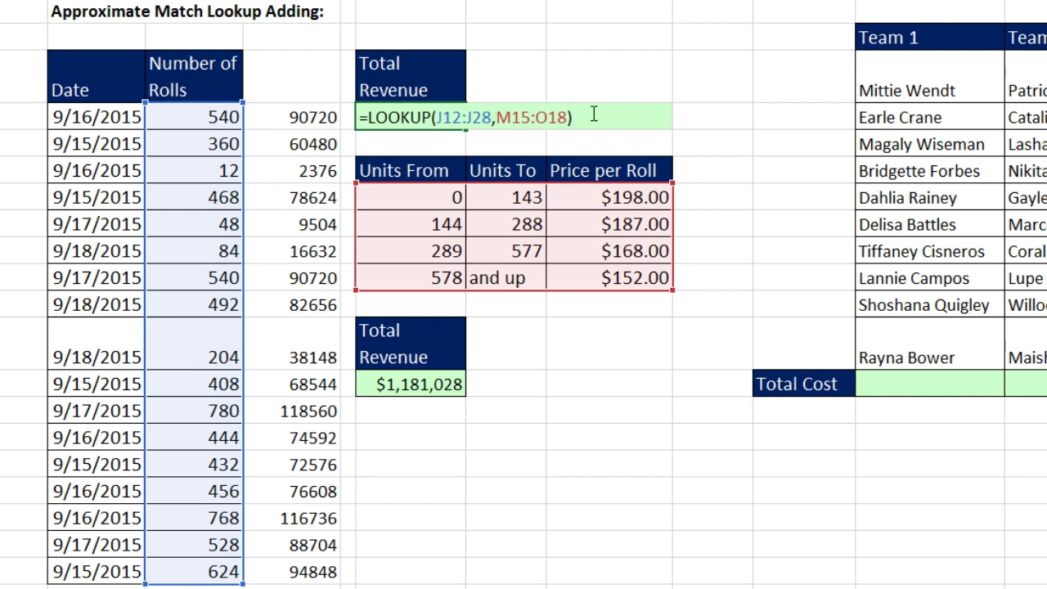
key(F9)
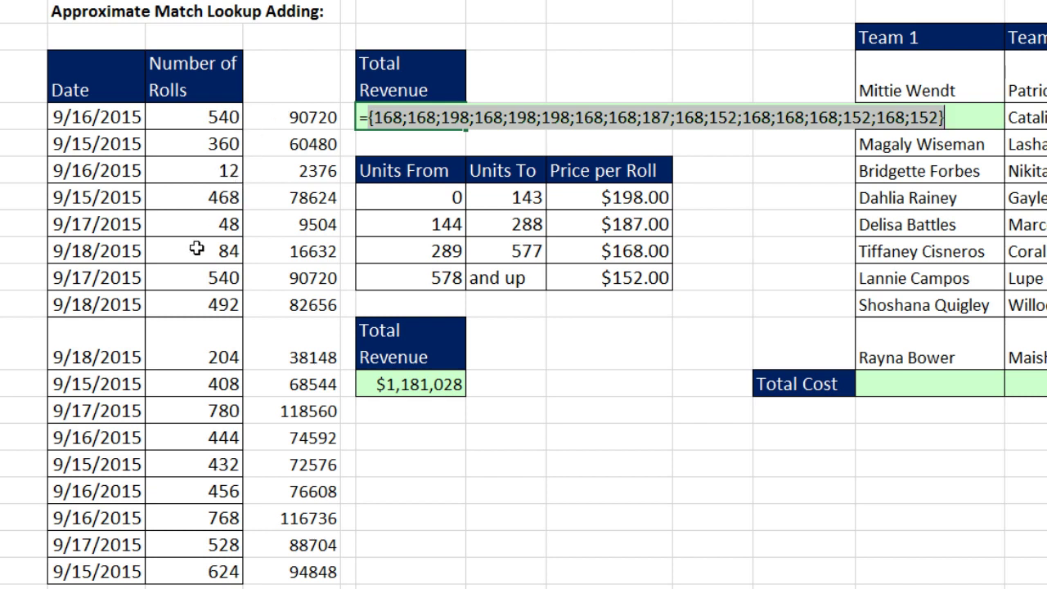
key(ctrl+z)
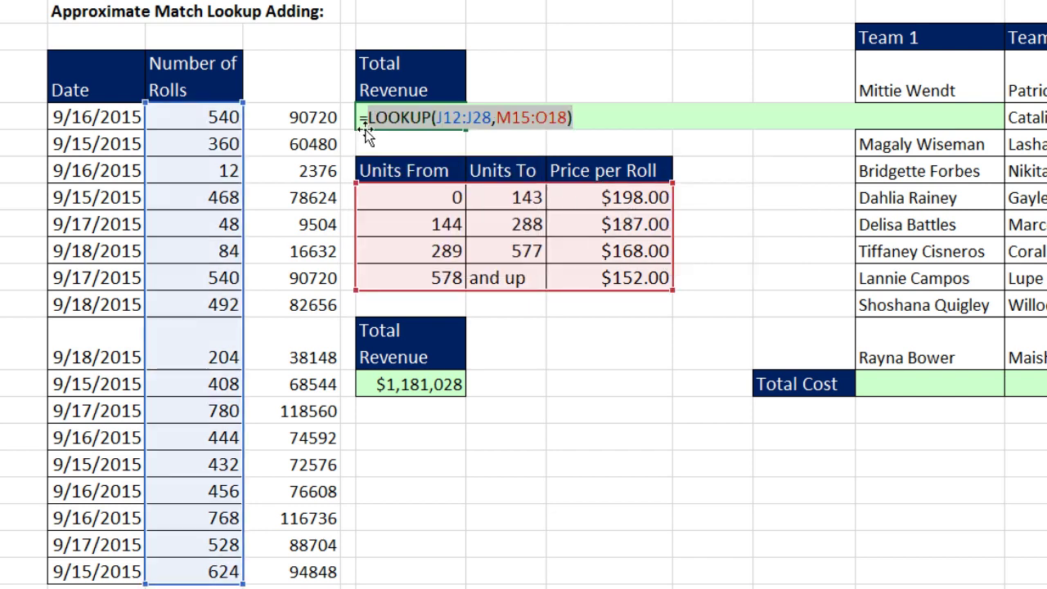
- Wrap the LOOKUP in cell M12 in SUMPRODUCT so it becomes the array1 argument
click(368, 118)
text(sump)
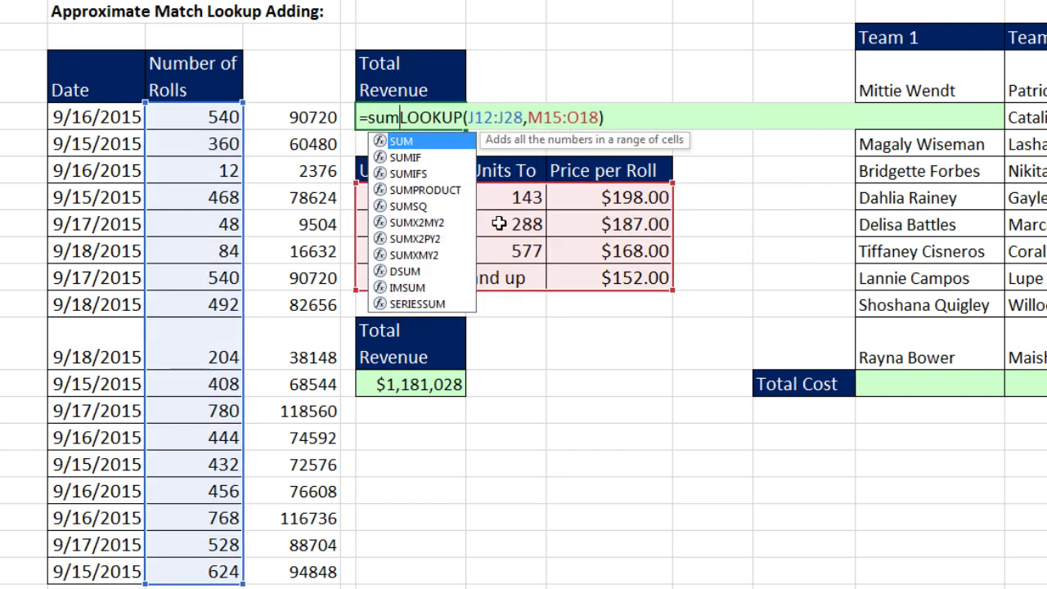
key(Tab)
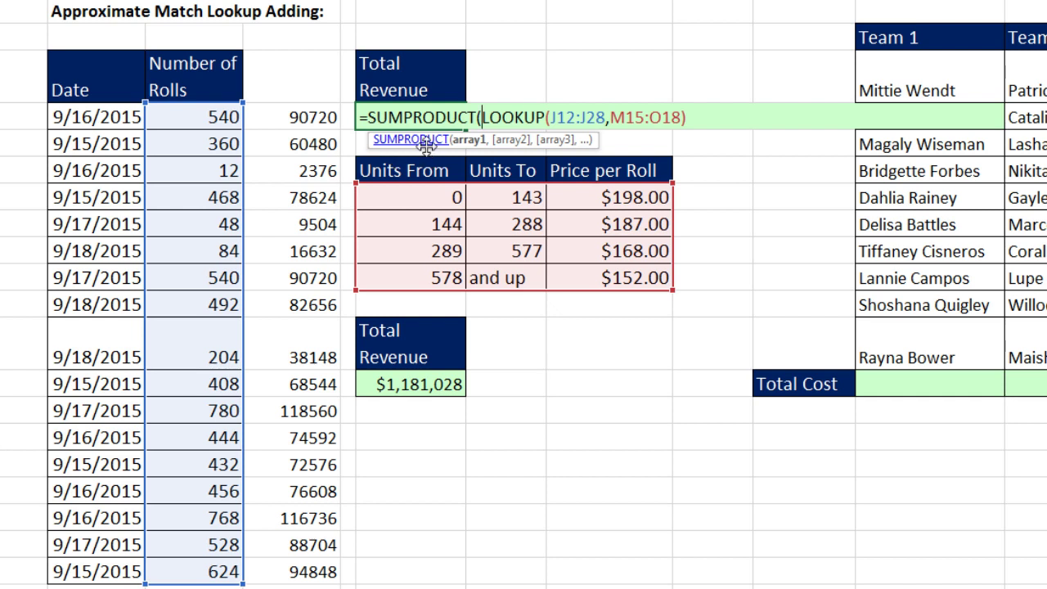
click(470, 140)
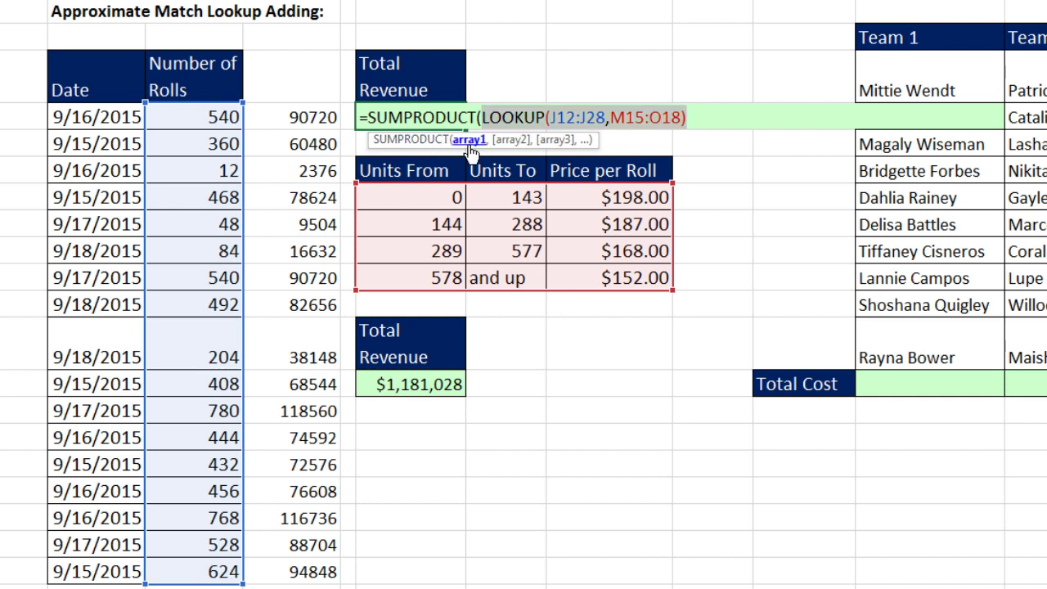
click(717, 109)
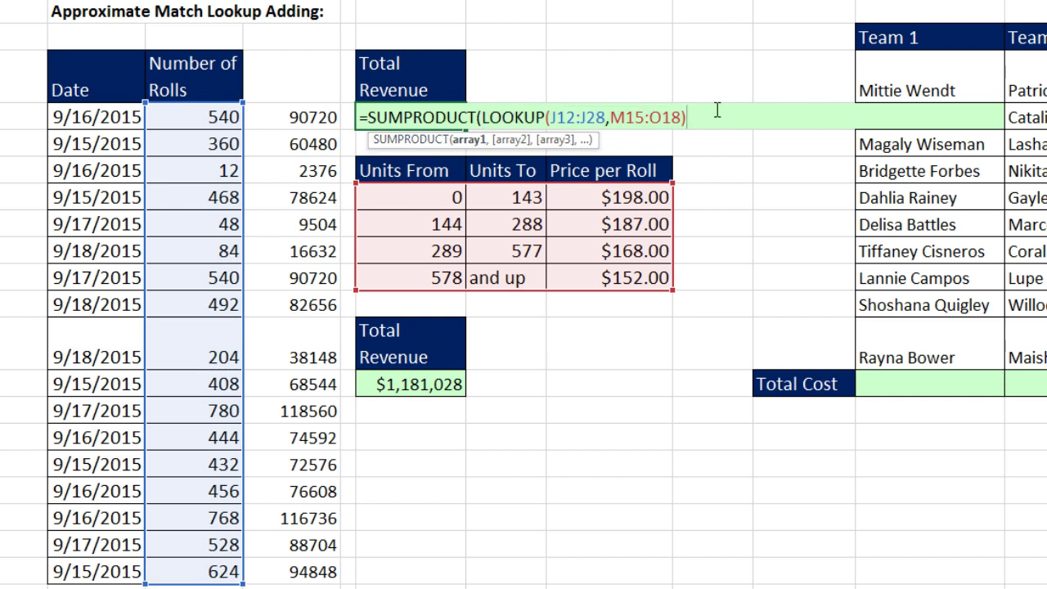
- Add the Number of Rolls range J12:J28 as SUMPRODUCT's array2 and enter the finished formula in M12
text(,)
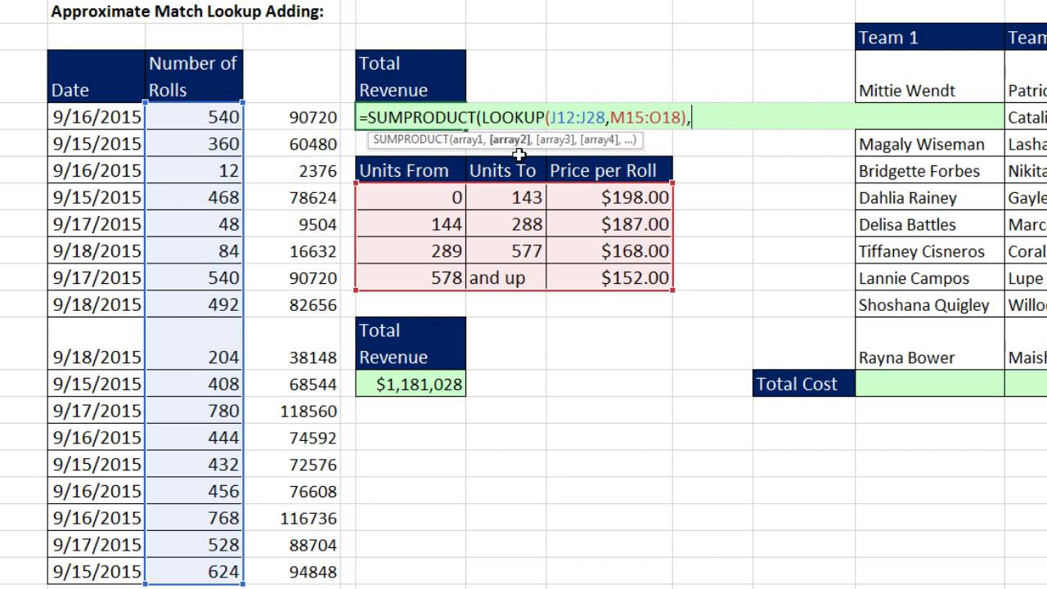
drag(199, 117, 206, 570)
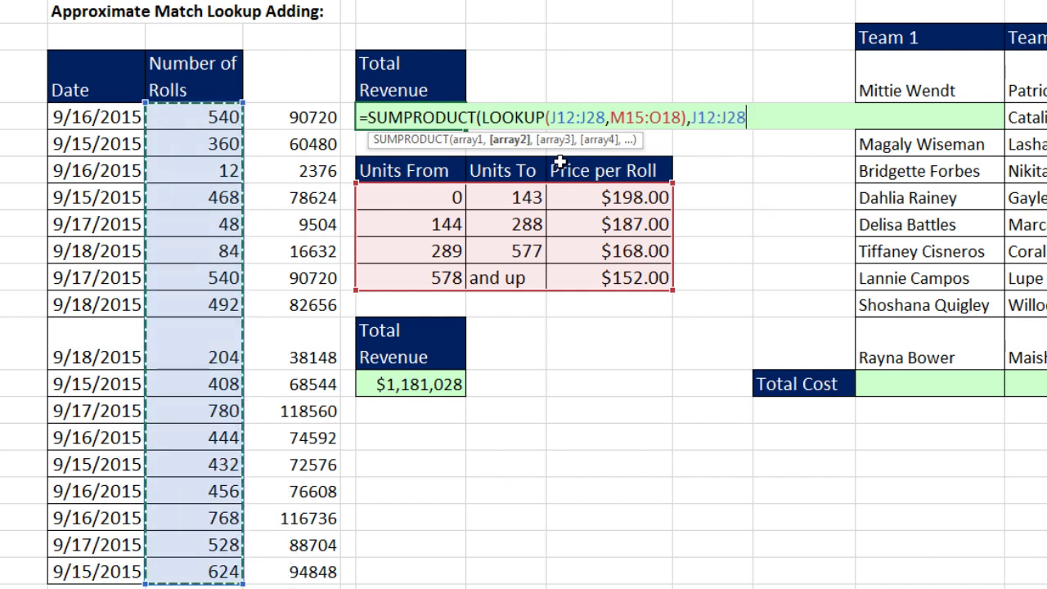
click(508, 140)
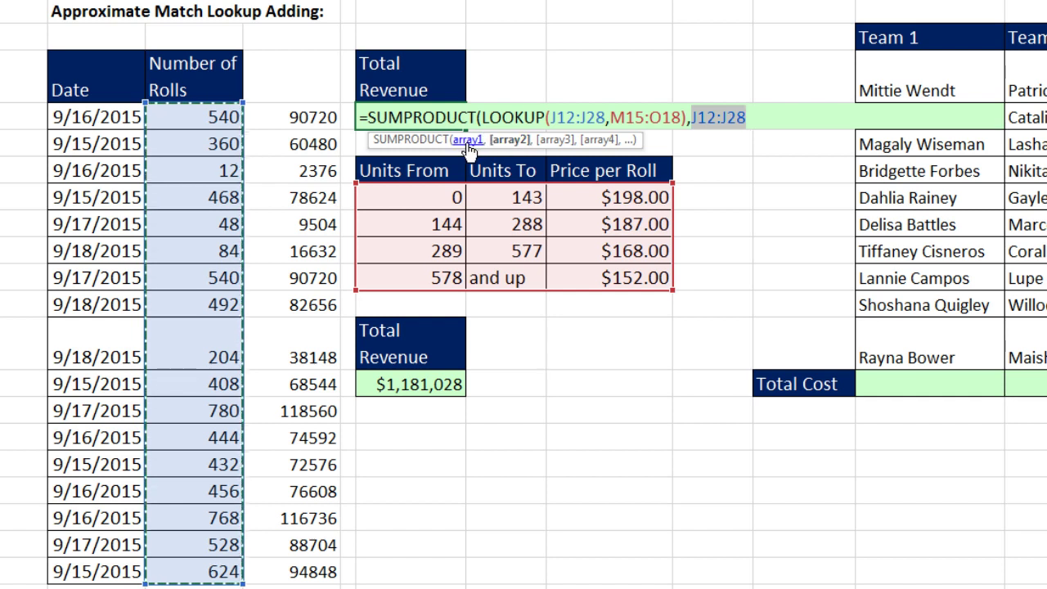
click(468, 141)
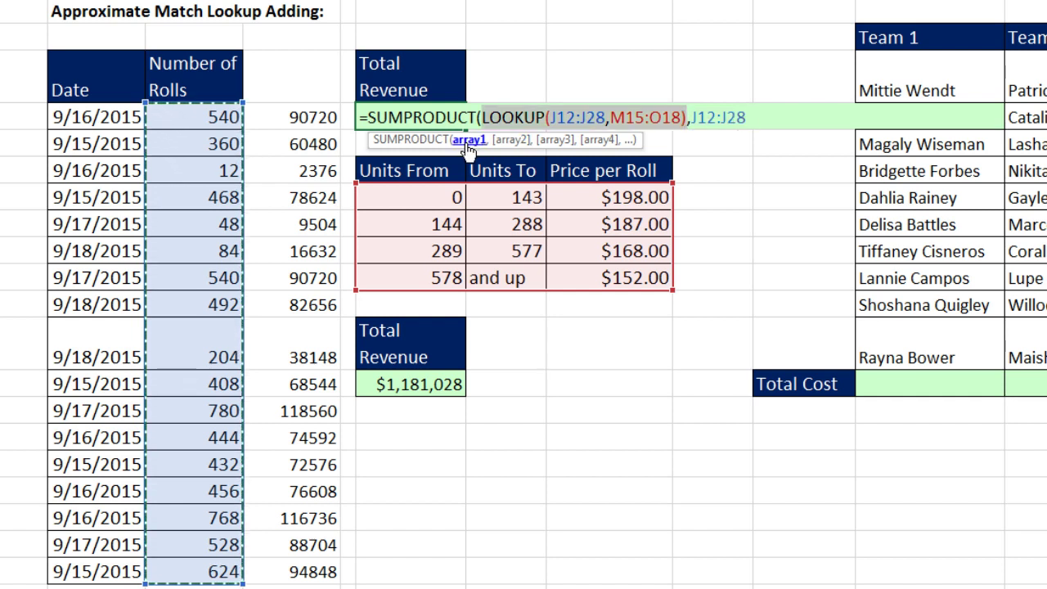
click(769, 117)
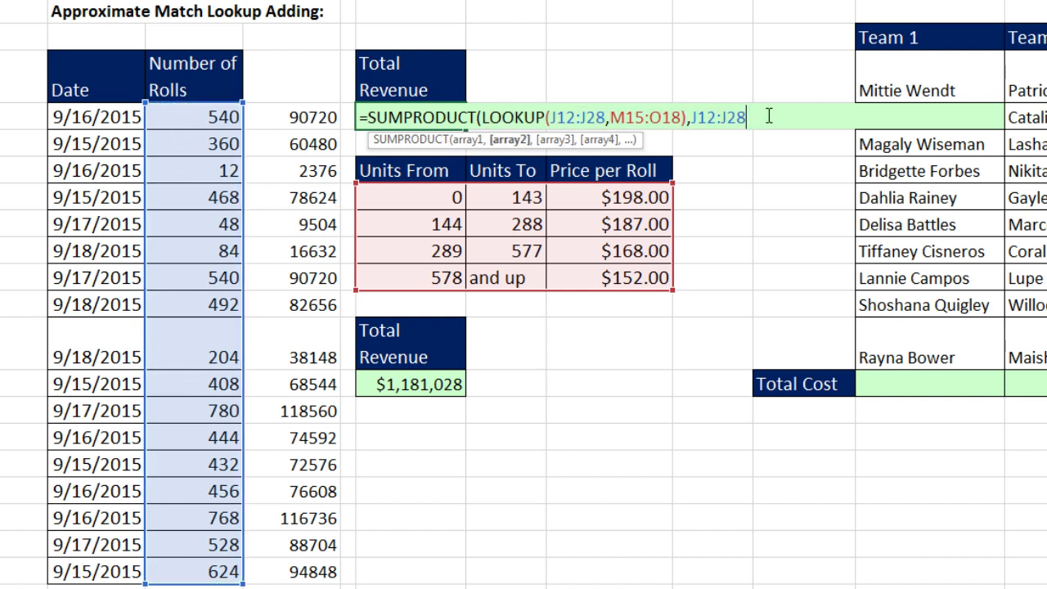
key(Return)
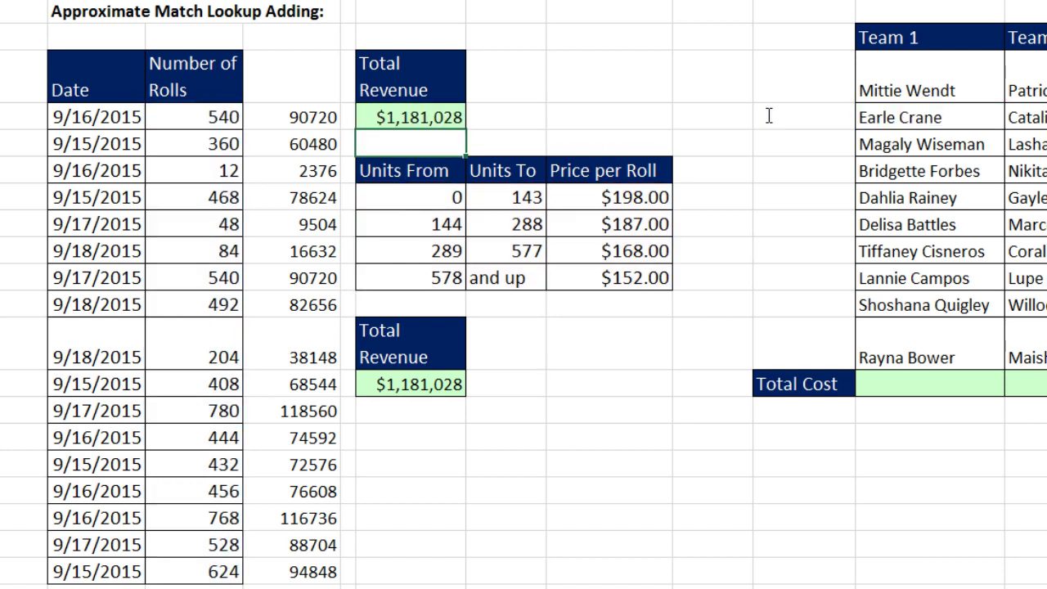
- Test the M12 formula without the helper column by clearing K12:K28 and M21, and undo the clearing
drag(299, 117, 346, 528)
click(401, 390)
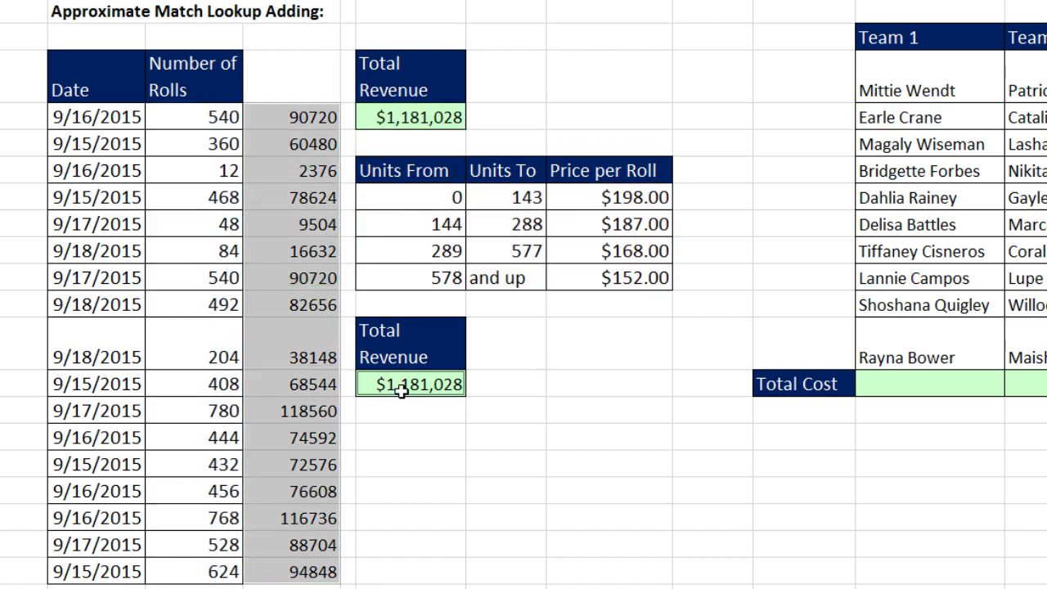
key(Delete)
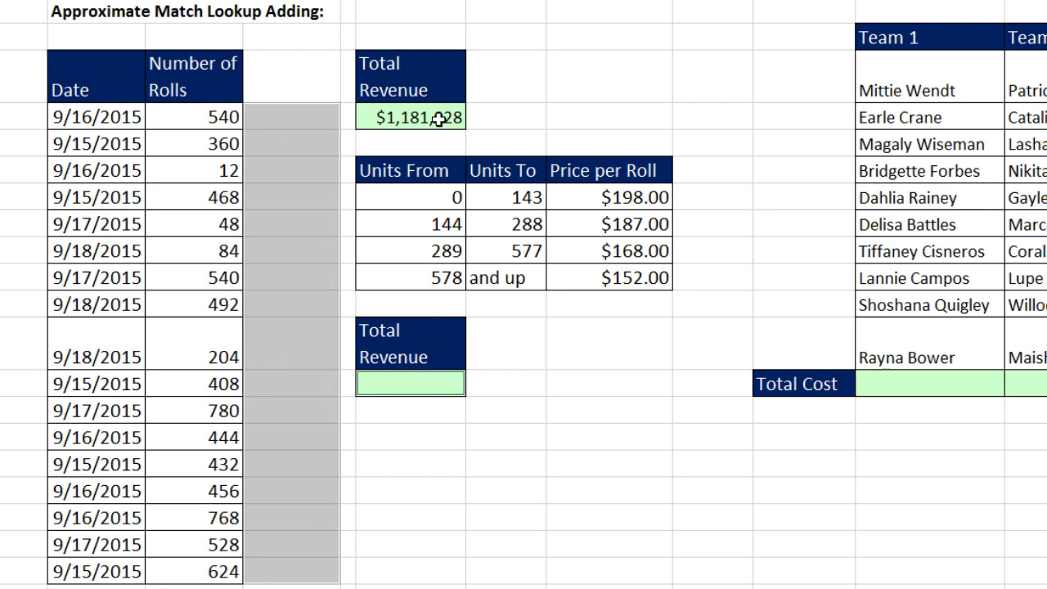
double_click(430, 117)
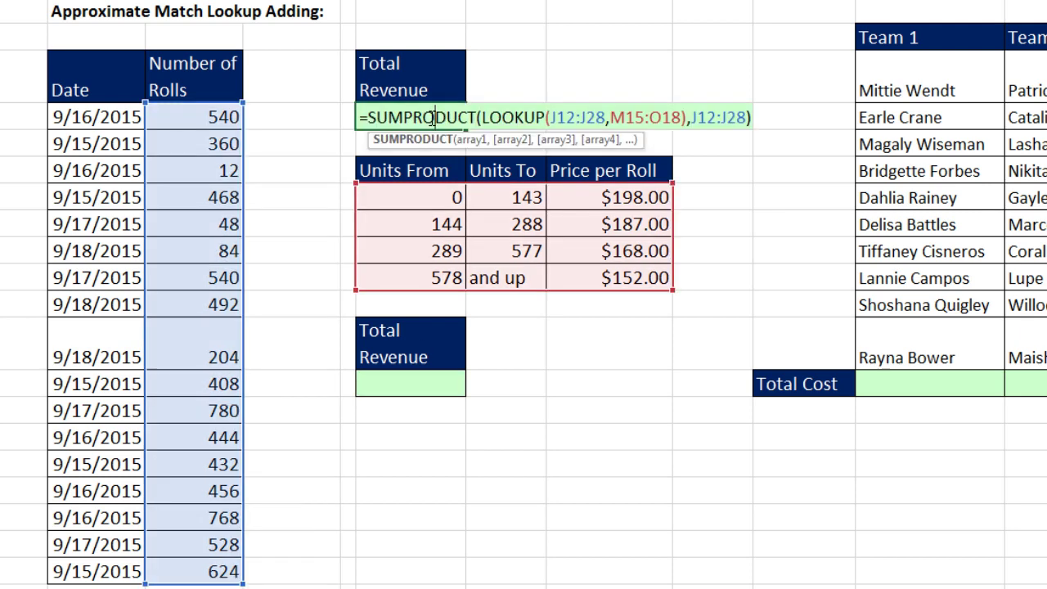
key(Escape)
key(ctrl+z)
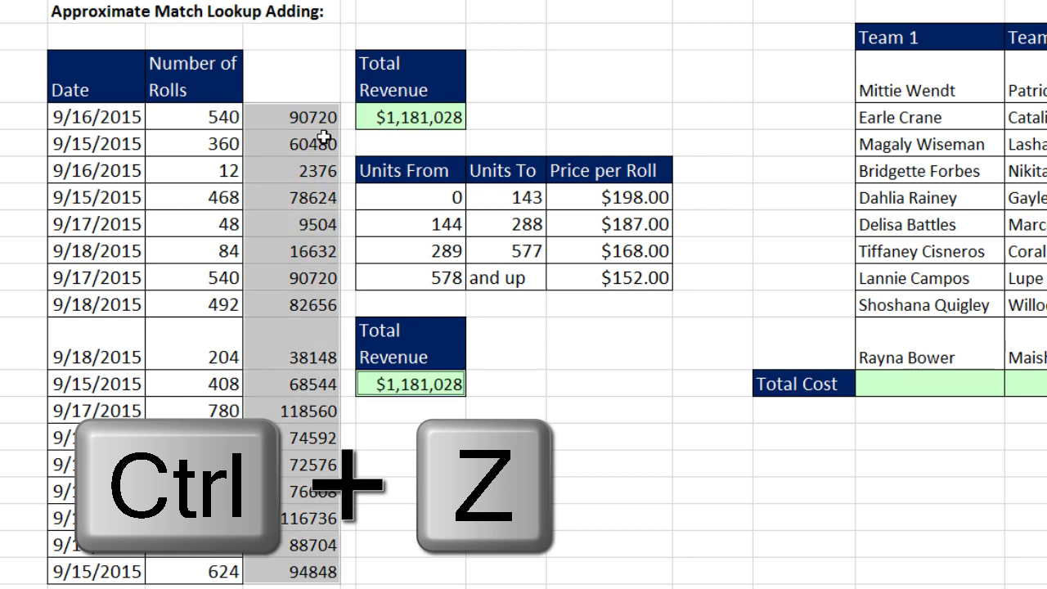
click(423, 384)
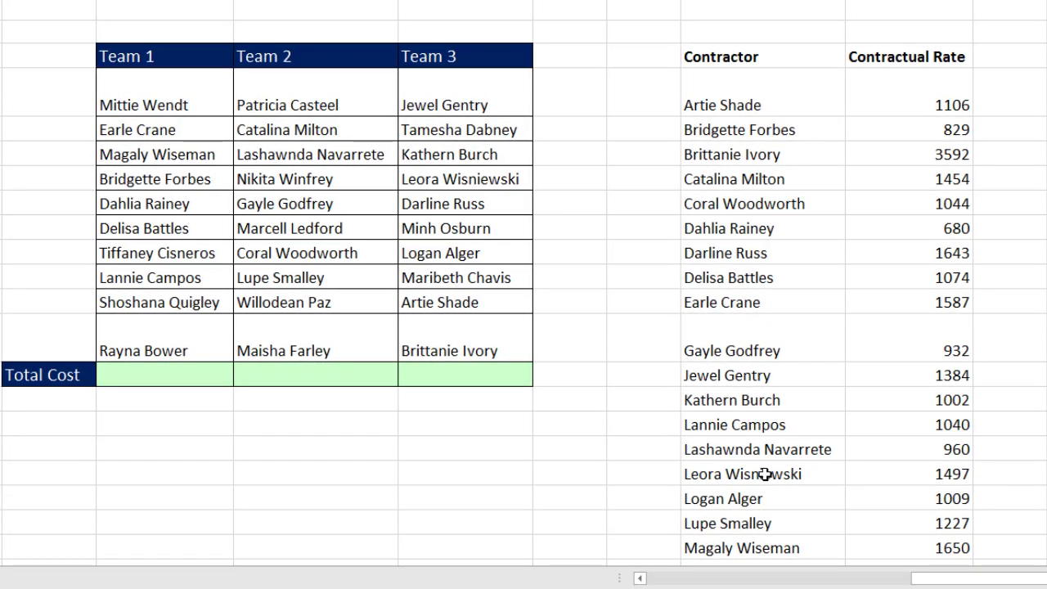
- Start a SUMIFS formula in Team 1's Total Cost cell R21 with the absolute Contractual Rate range $X$11:$X$40 as sum range
click(193, 380)
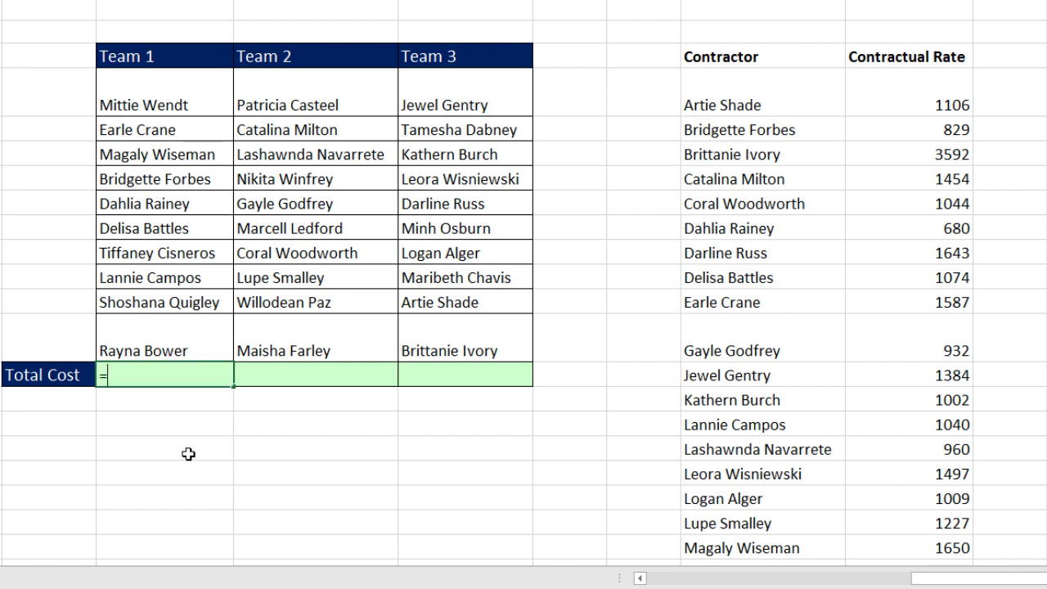
text(sumifs)
key(Tab)
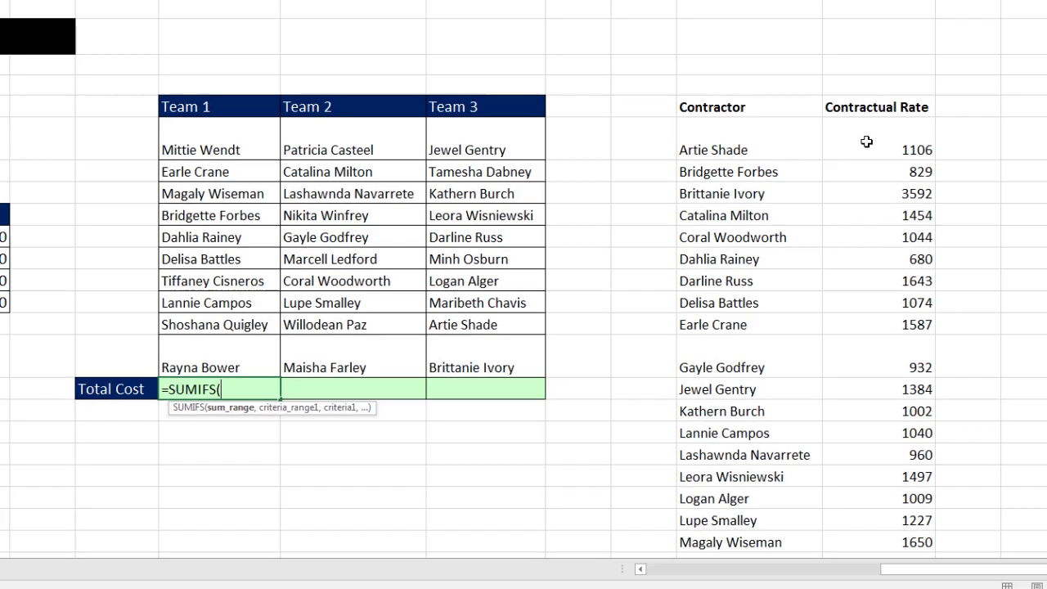
drag(866, 142, 867, 280)
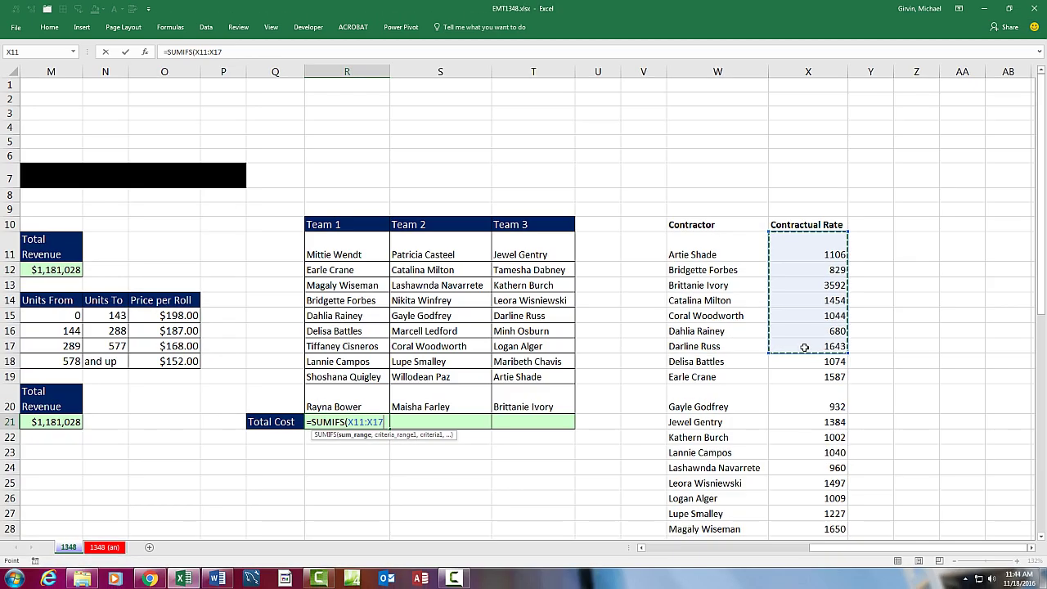
key(ctrl+shift+Down)
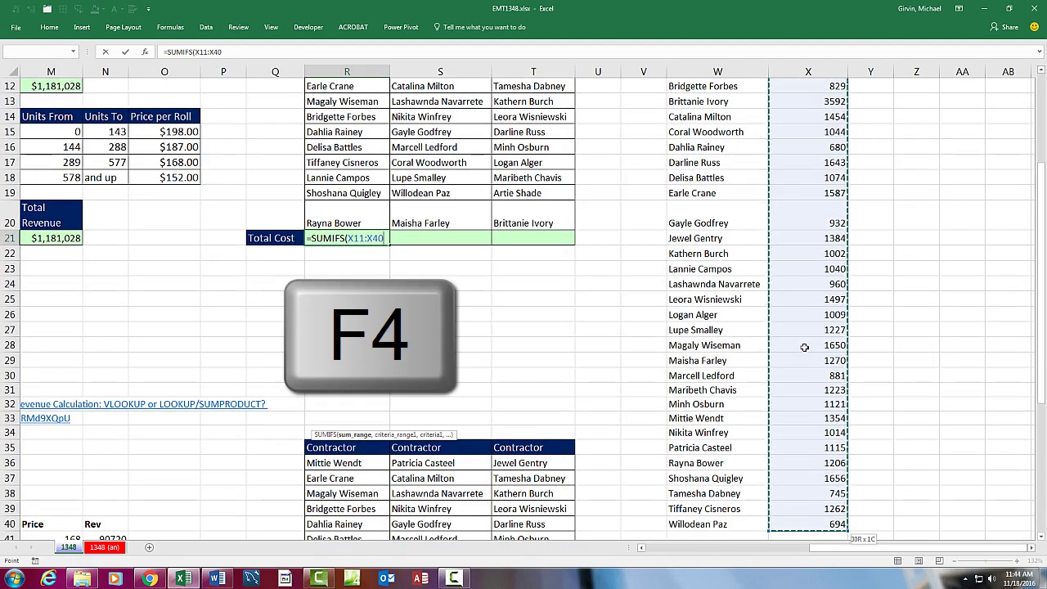
key(F4)
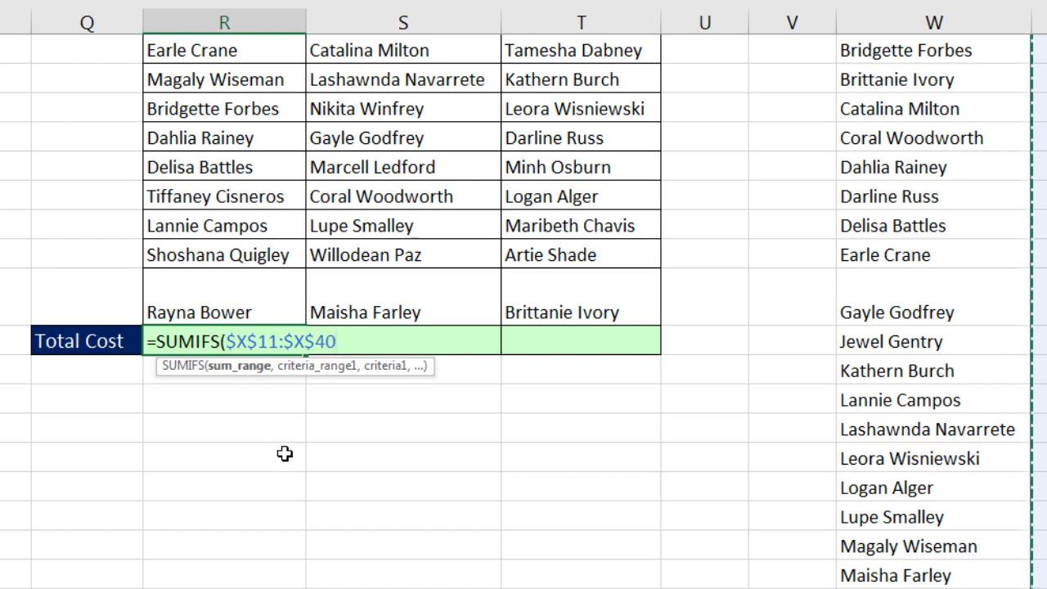
- Add the absolute Contractor range $W$11:$W$40 as criteria_range1 of the SUMIFS formula in R21
text(,)
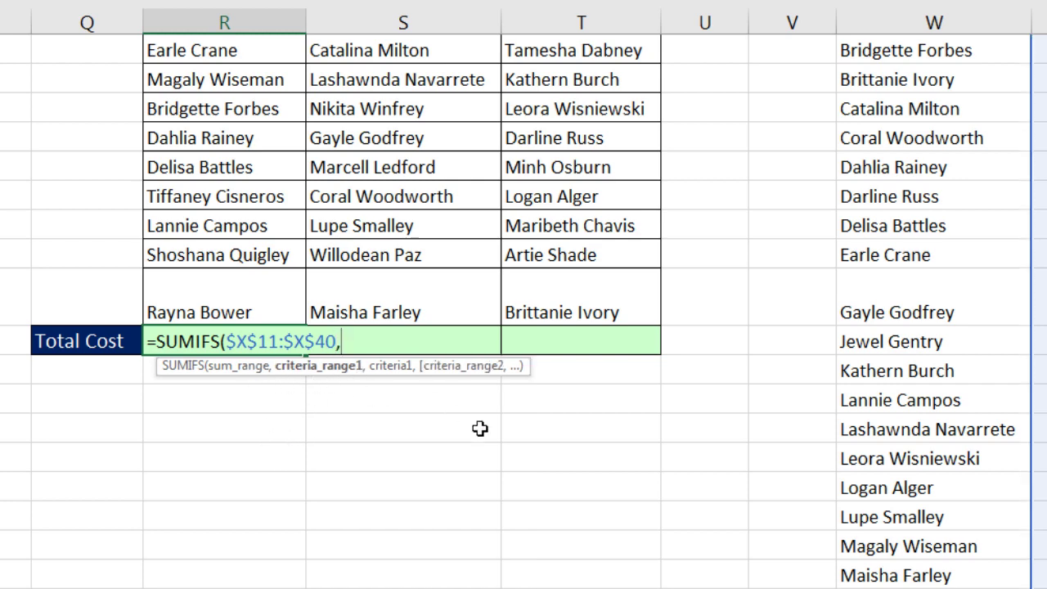
scroll(687, 450, up, 3)
click(872, 232)
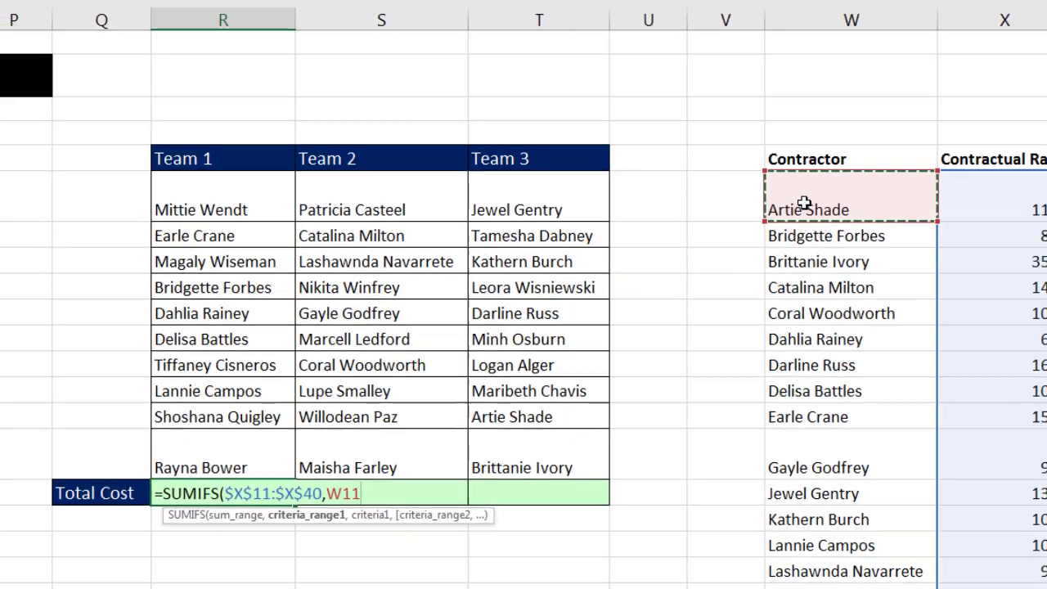
scroll(921, 582, down, 2)
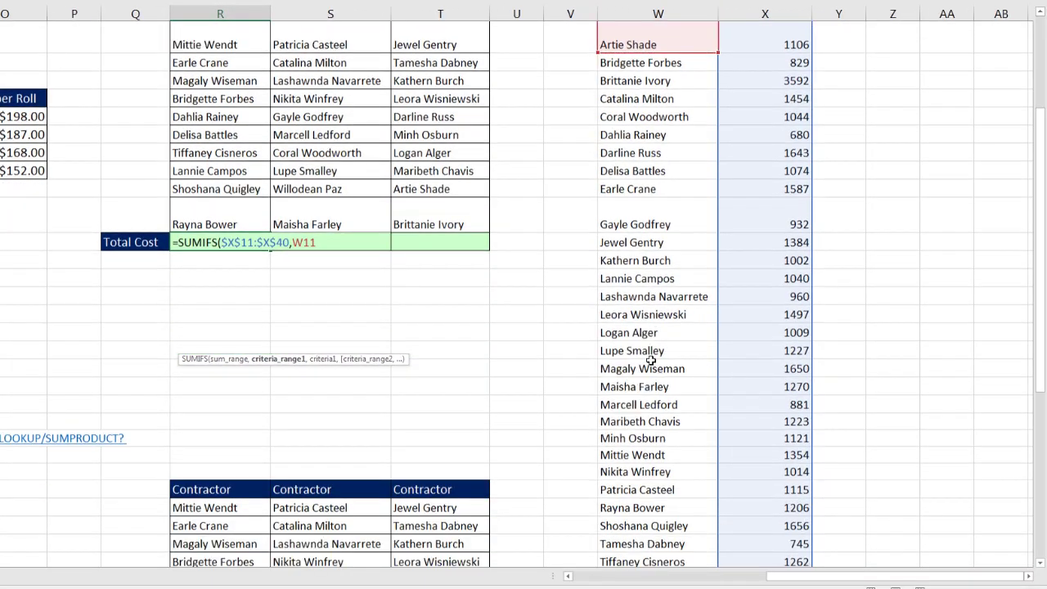
scroll(650, 359, down, 1)
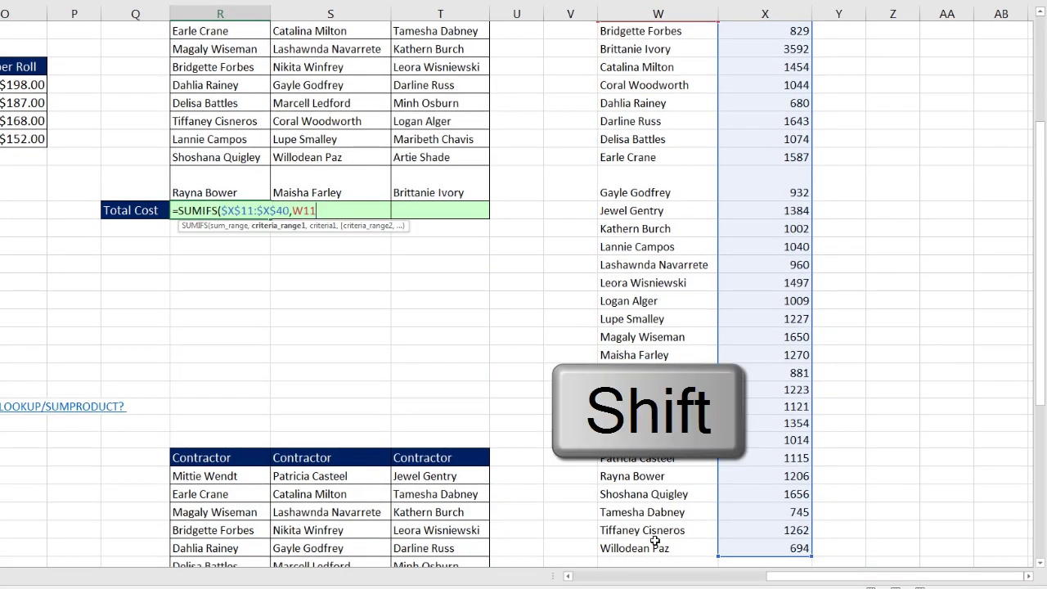
shift+click(655, 547)
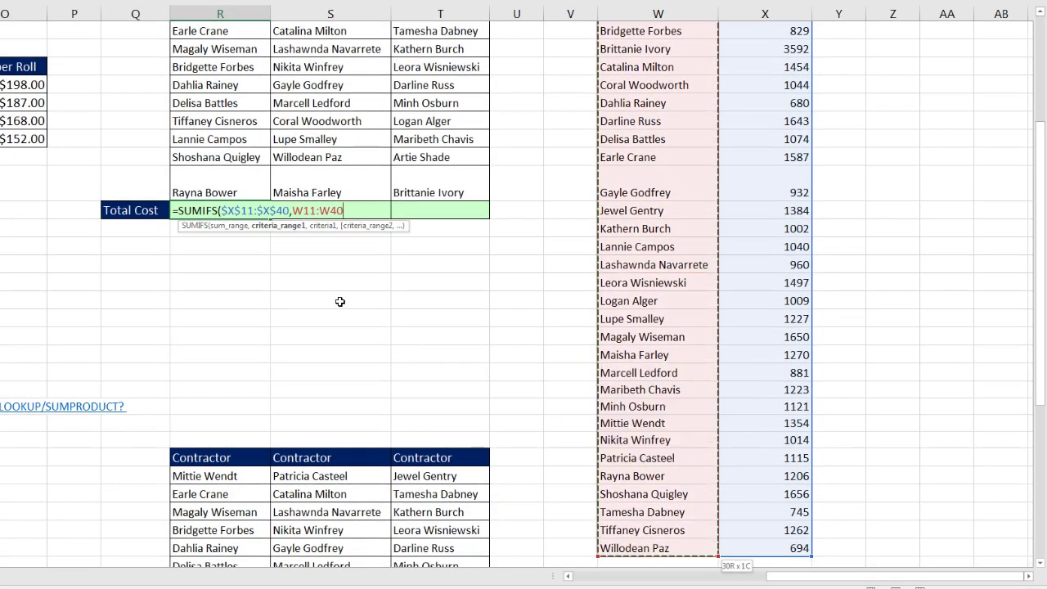
key(F4)
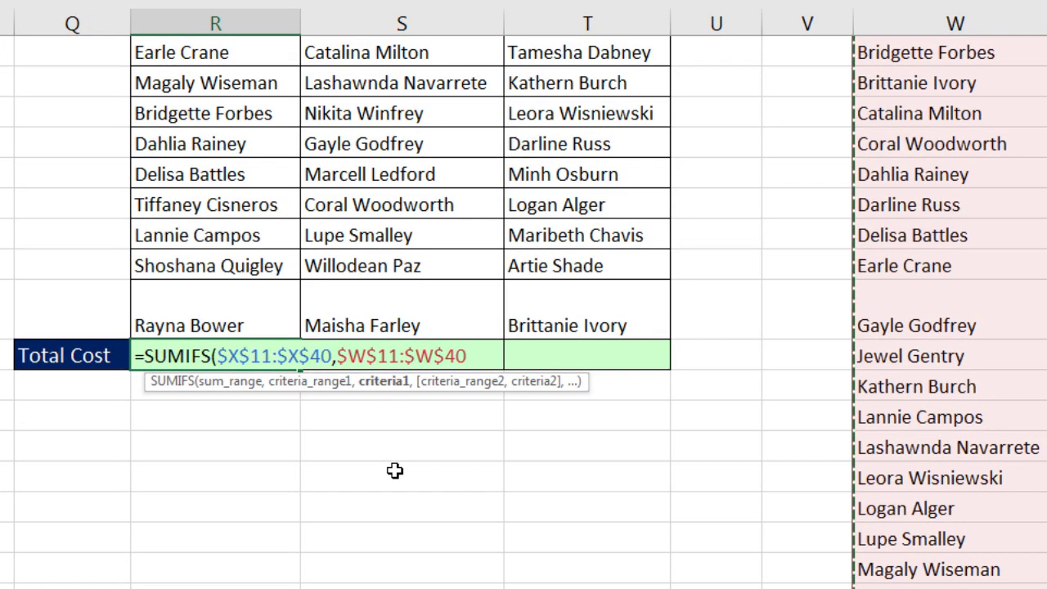
text(,)
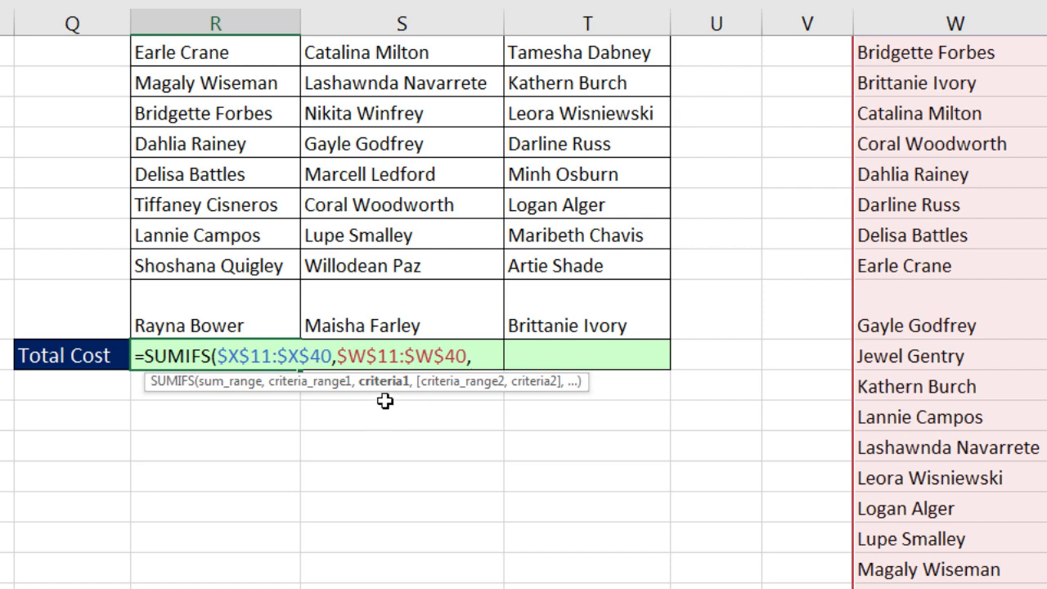
- Use Team 1's contractor names R11:R20 as the SUMIFS criteria1 argument and close the function
scroll(386, 438, up, 1)
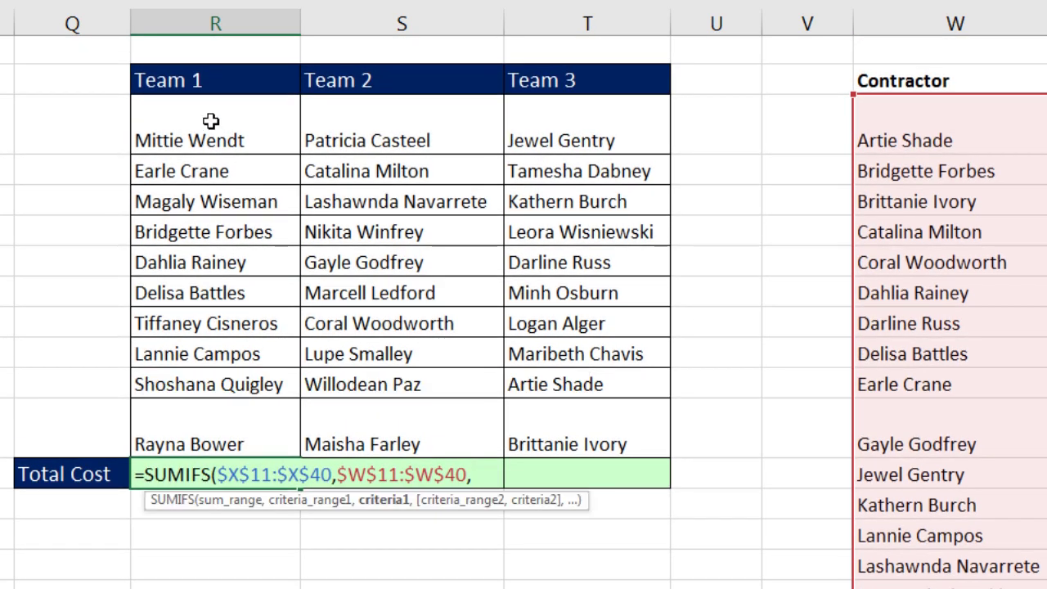
click(210, 122)
drag(217, 184, 215, 427)
click(382, 500)
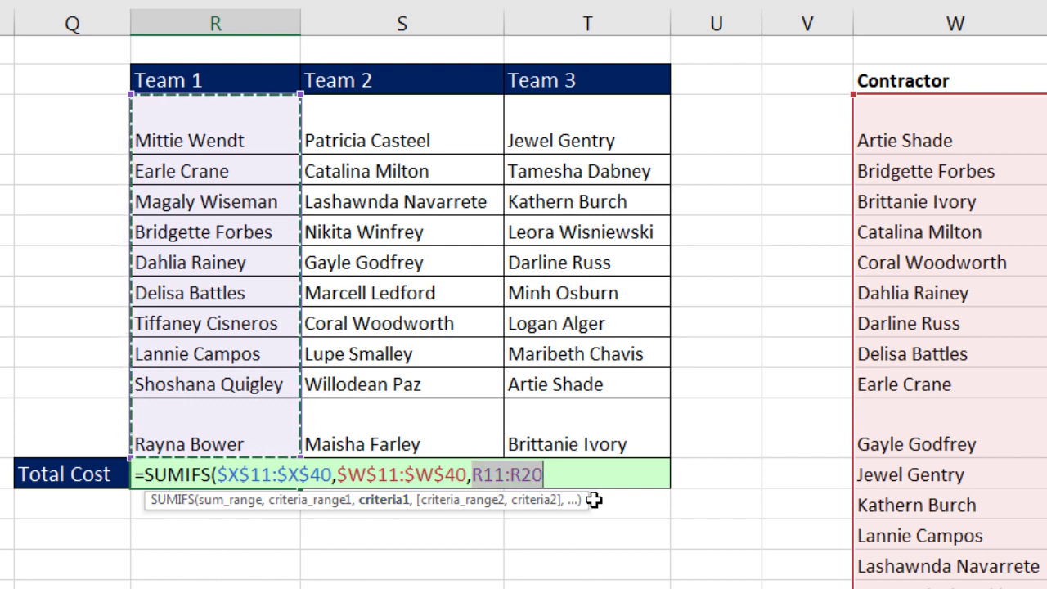
click(592, 473)
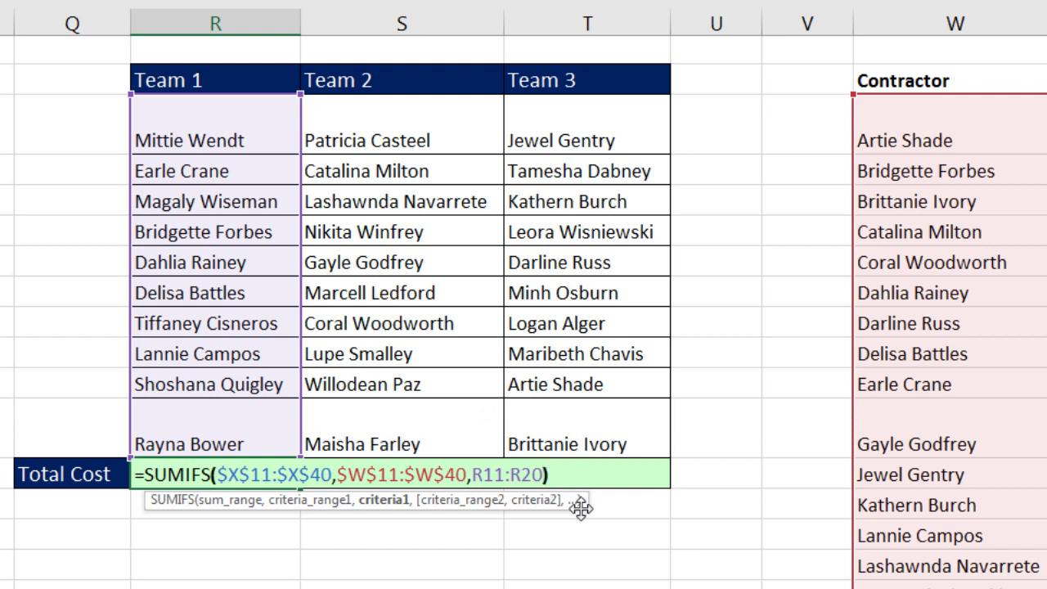
- Evaluate the SUMIFS expression in R21 to inspect its result array, and undo the evaluation
key(F9)
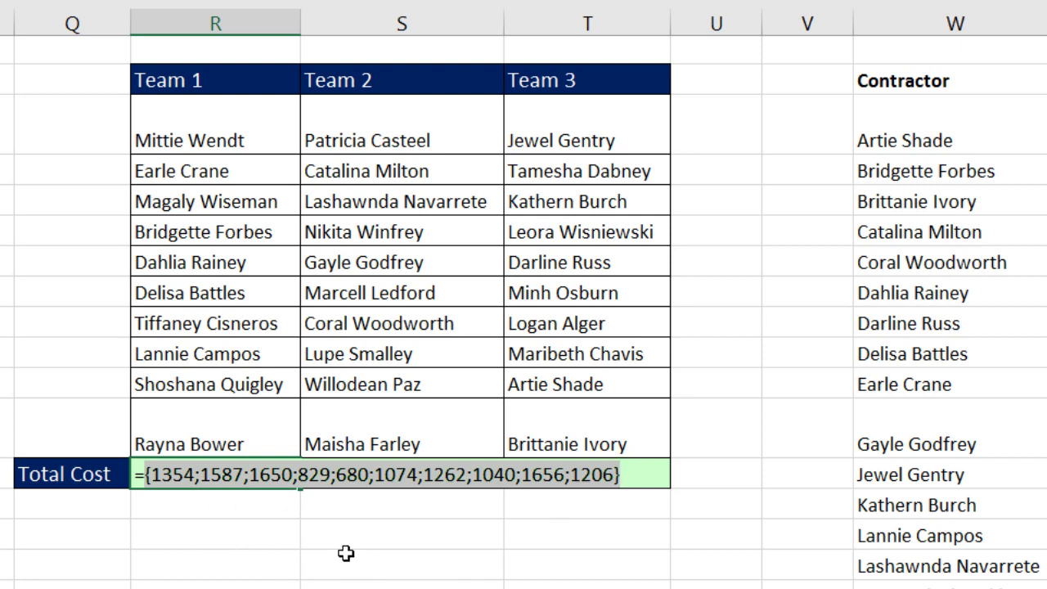
key(ctrl+z)
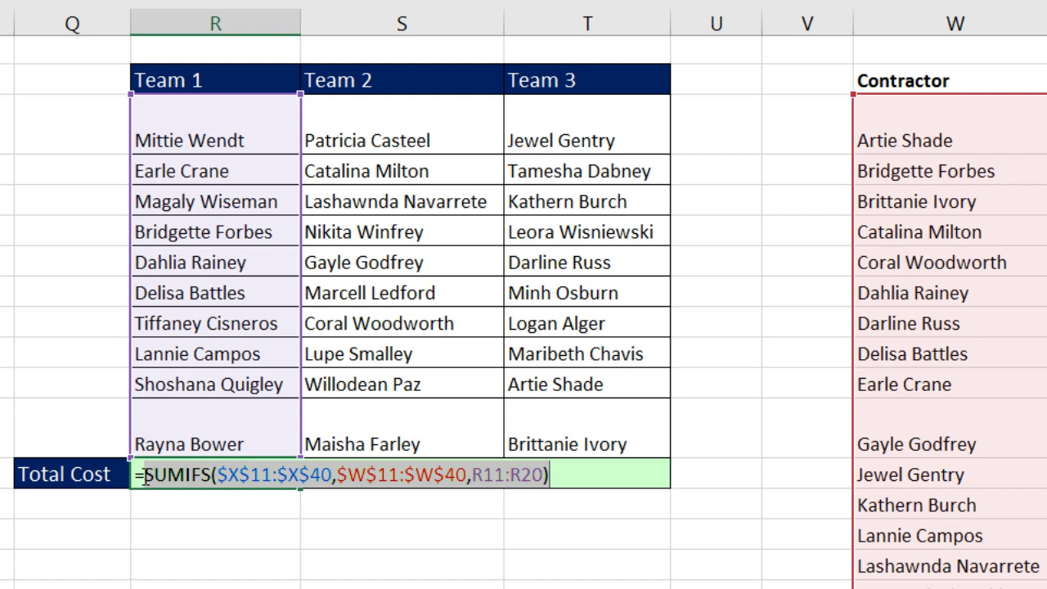
- Wrap the SUMIFS in cell R21 in SUMPRODUCT and enter the finished Total Cost formula
click(144, 477)
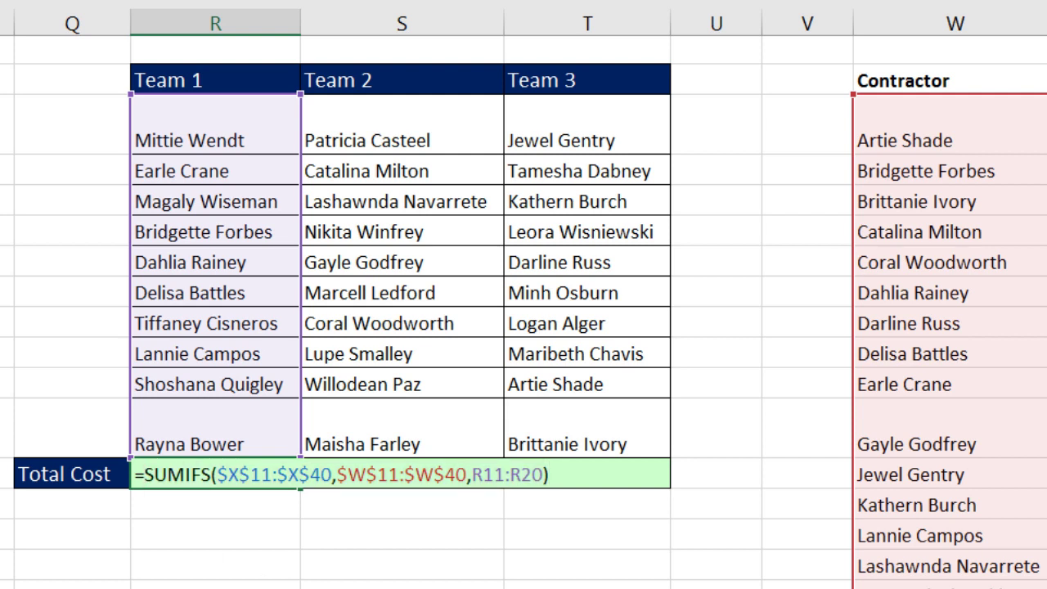
text(sump)
key(BackSpace)
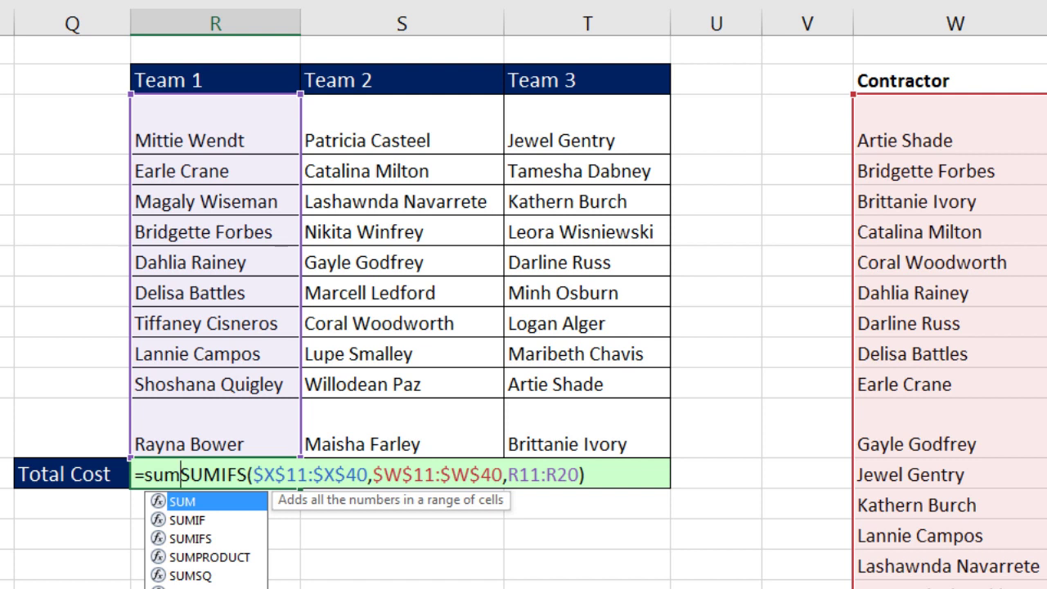
text(p)
key(Tab)
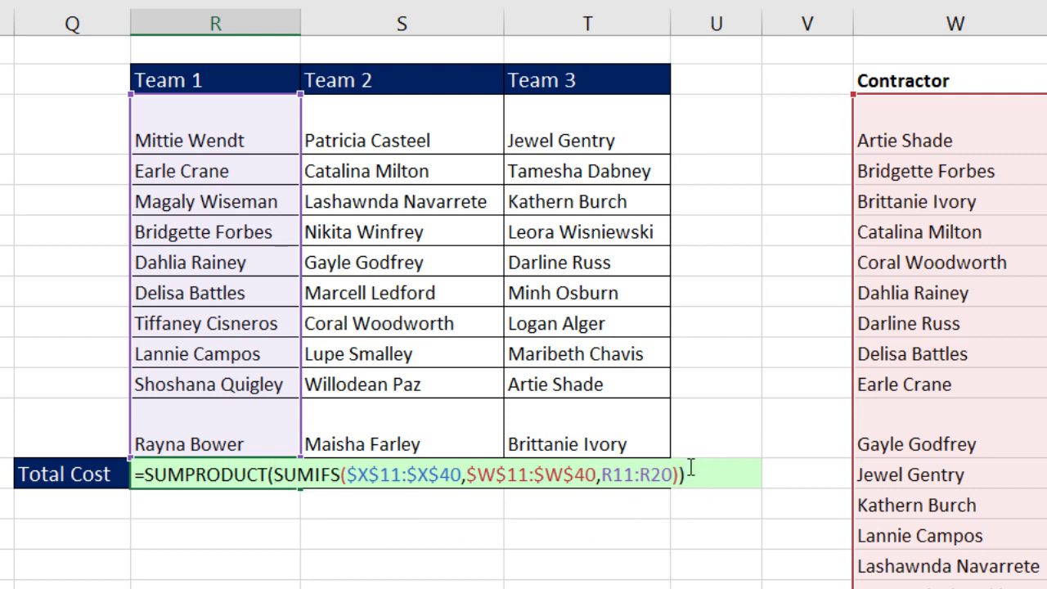
key(Return)
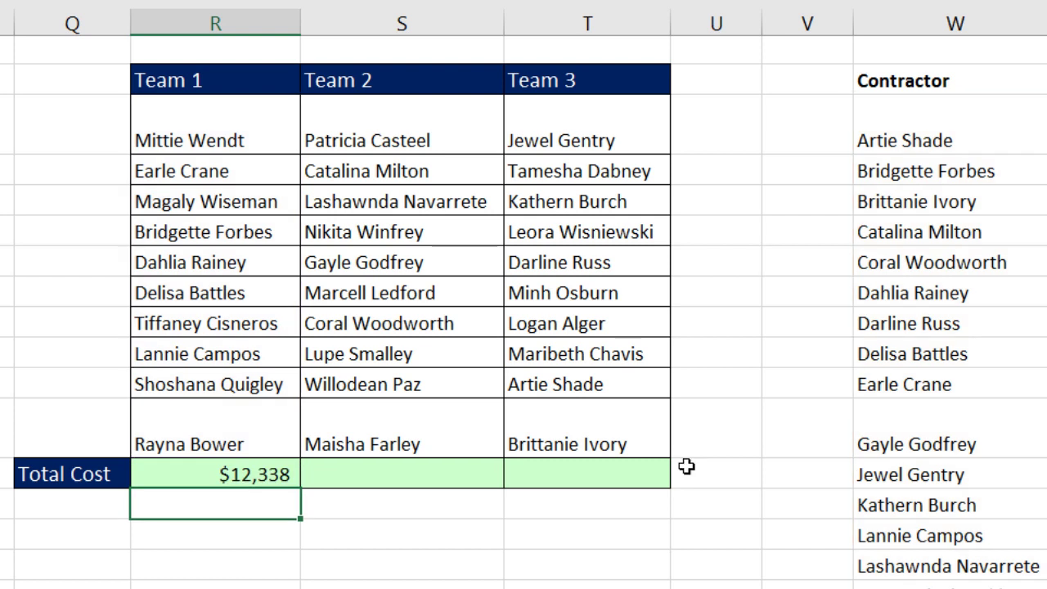
- Copy Team 1's Total Cost formula across to Team 2 and Team 3, and check the ranges in Team 3's formula
click(266, 474)
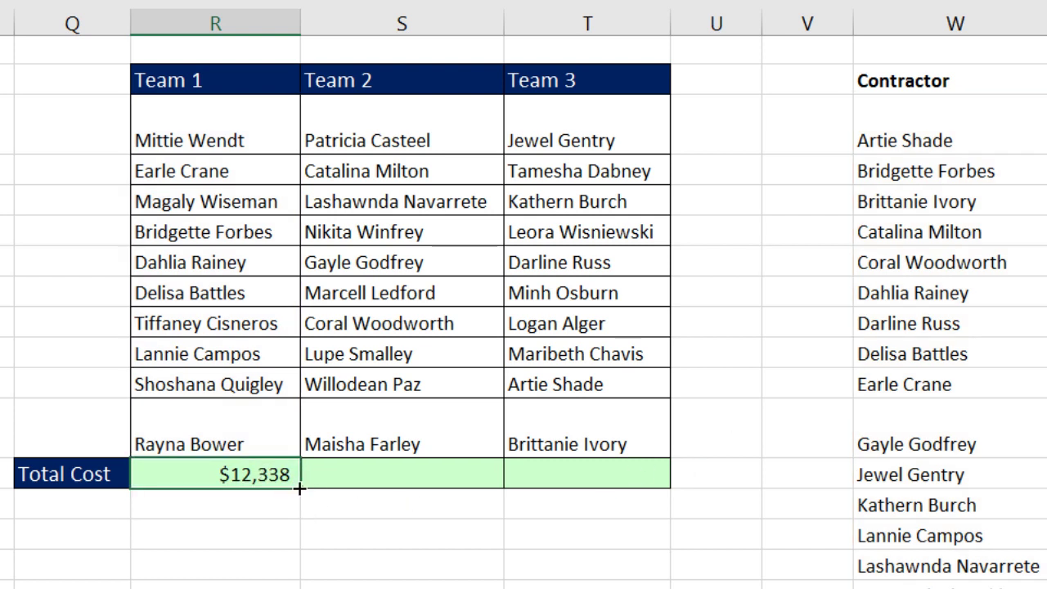
drag(301, 487, 631, 473)
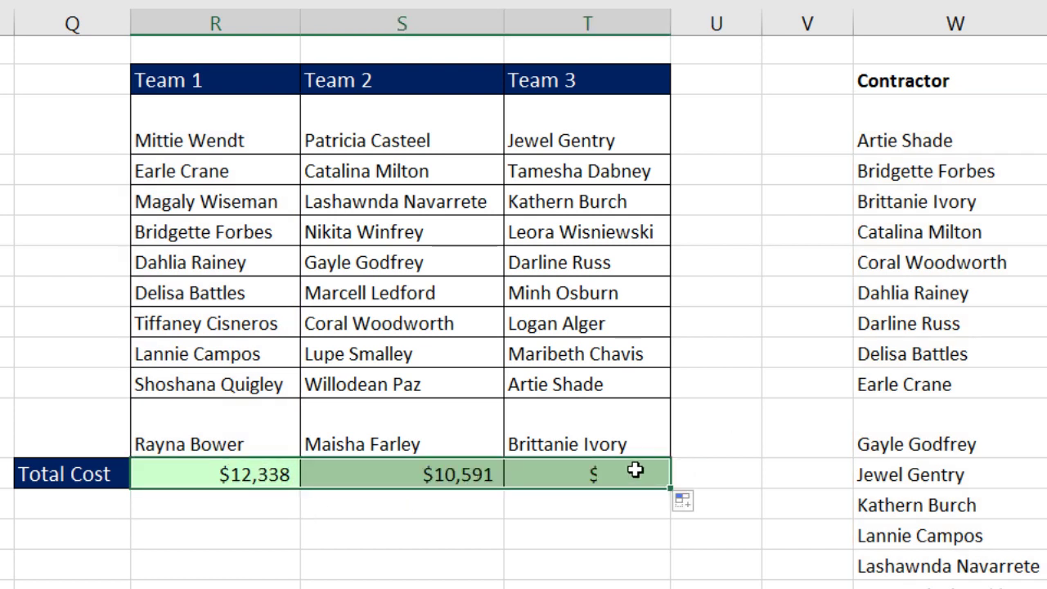
click(628, 475)
key(F2)
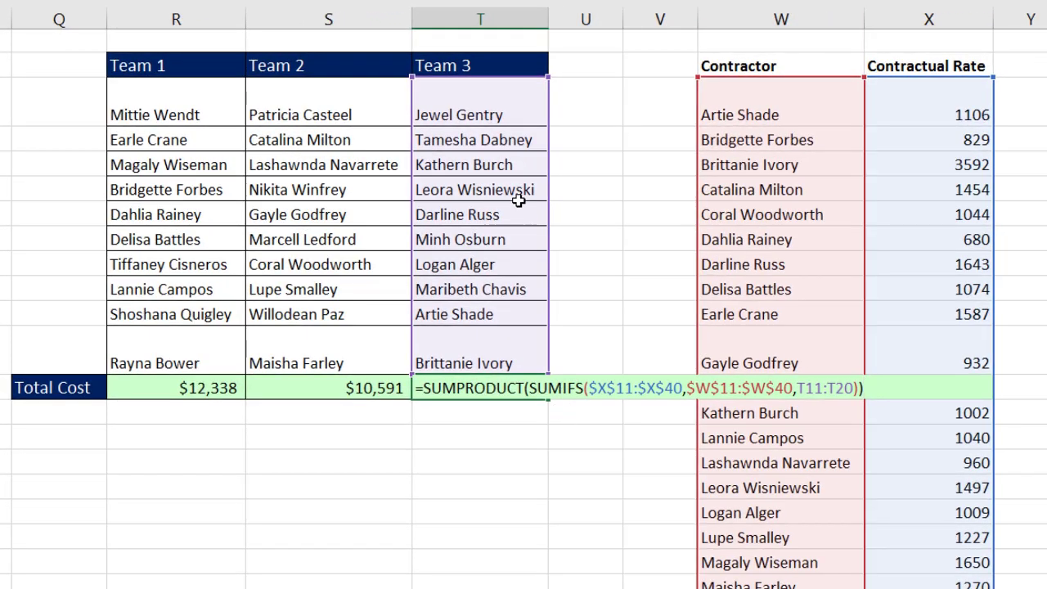
key(ctrl+Return)
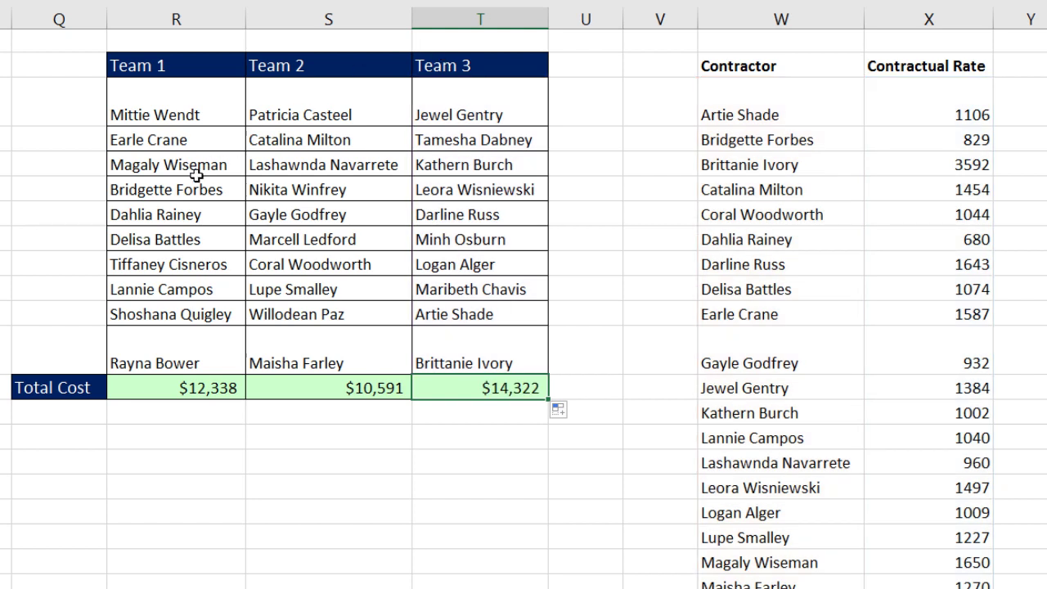
- Compare the header cells of the team table and the lower contractor table with the Contractor and Contractual Rate table's headings
click(162, 67)
click(281, 71)
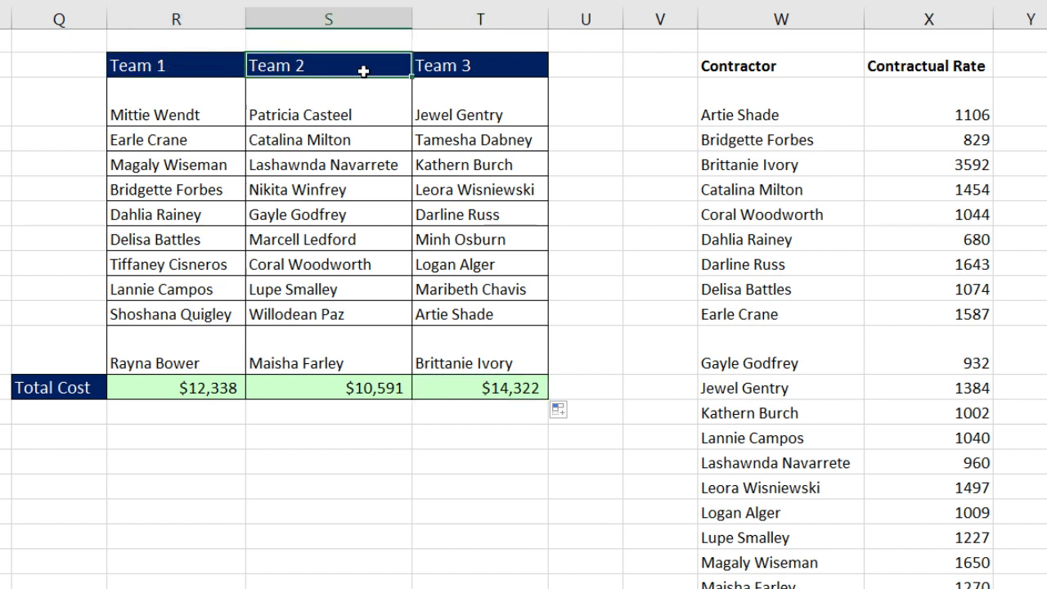
click(431, 72)
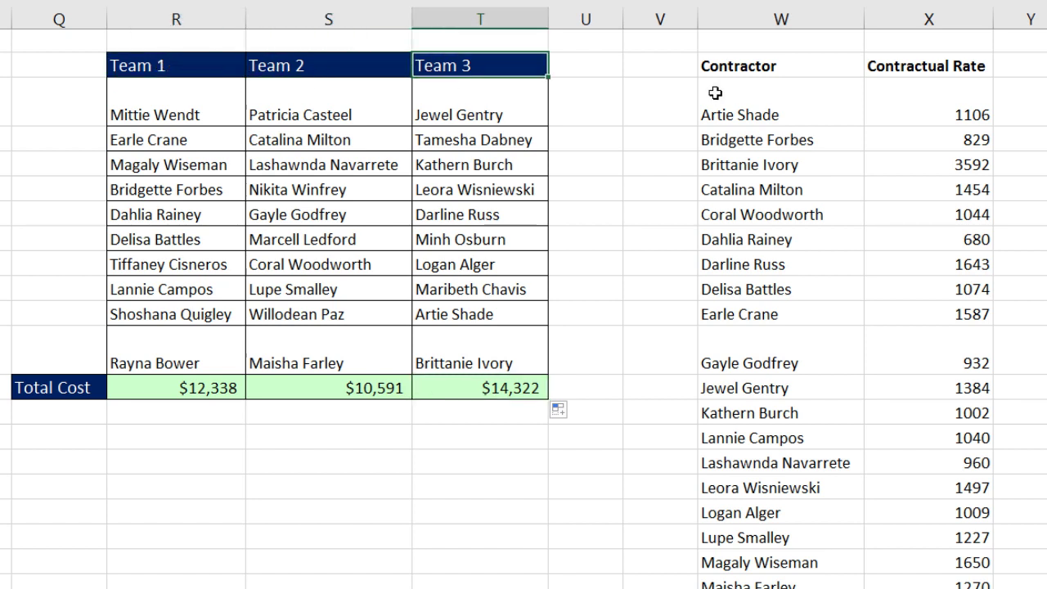
mouse_move(728, 71)
mouse_down()
mouse_move(956, 216)
mouse_move(960, 437)
mouse_up()
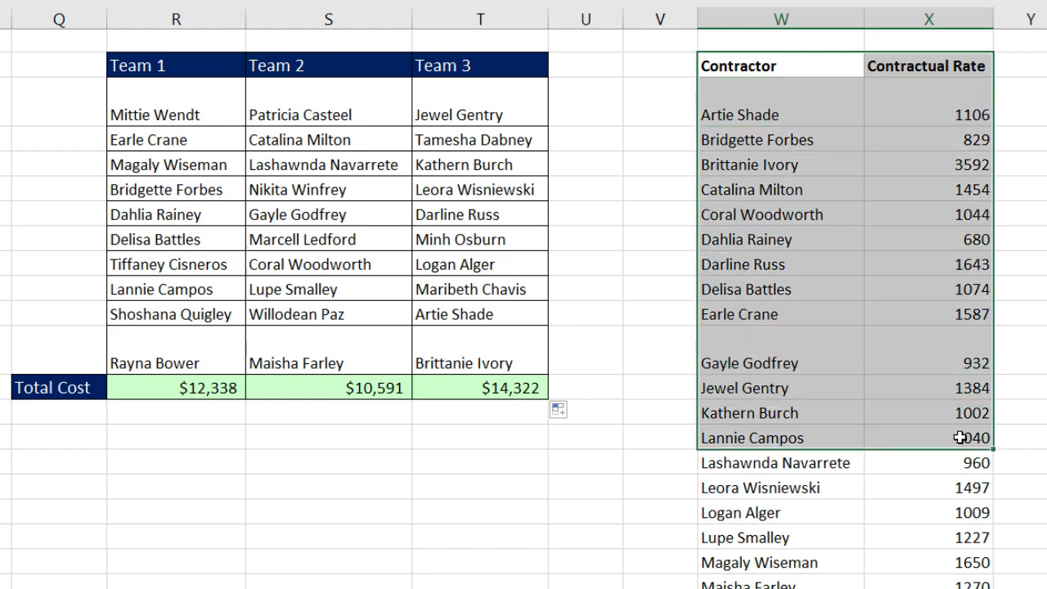
click(743, 69)
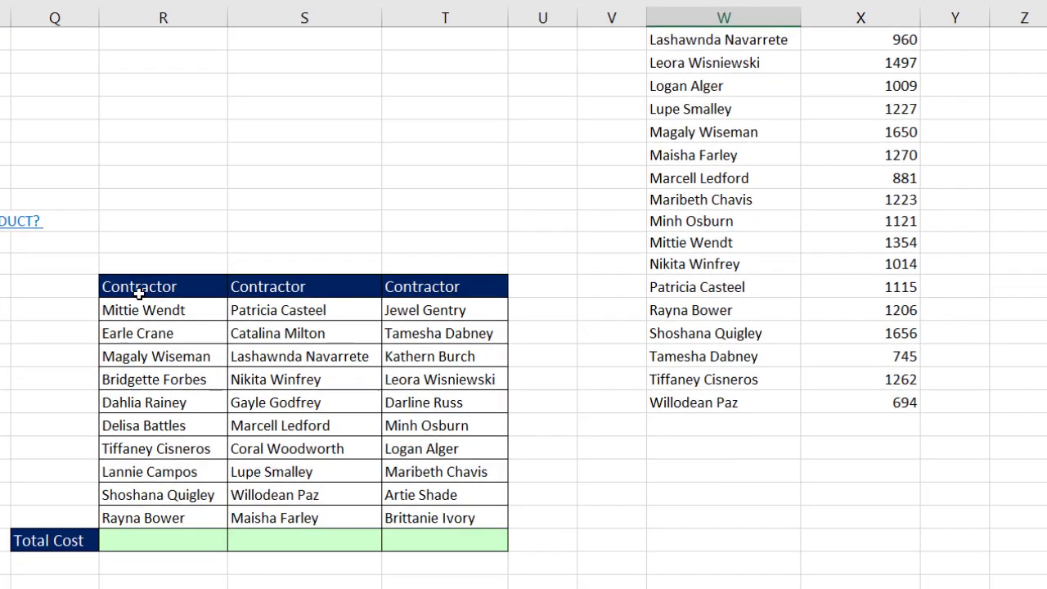
click(166, 289)
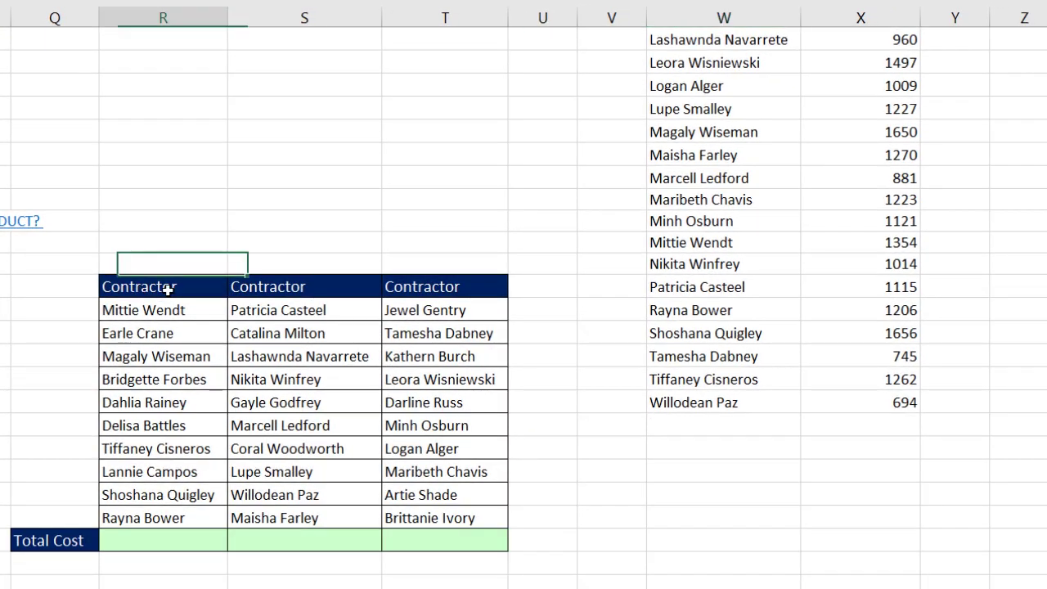
click(327, 288)
click(413, 286)
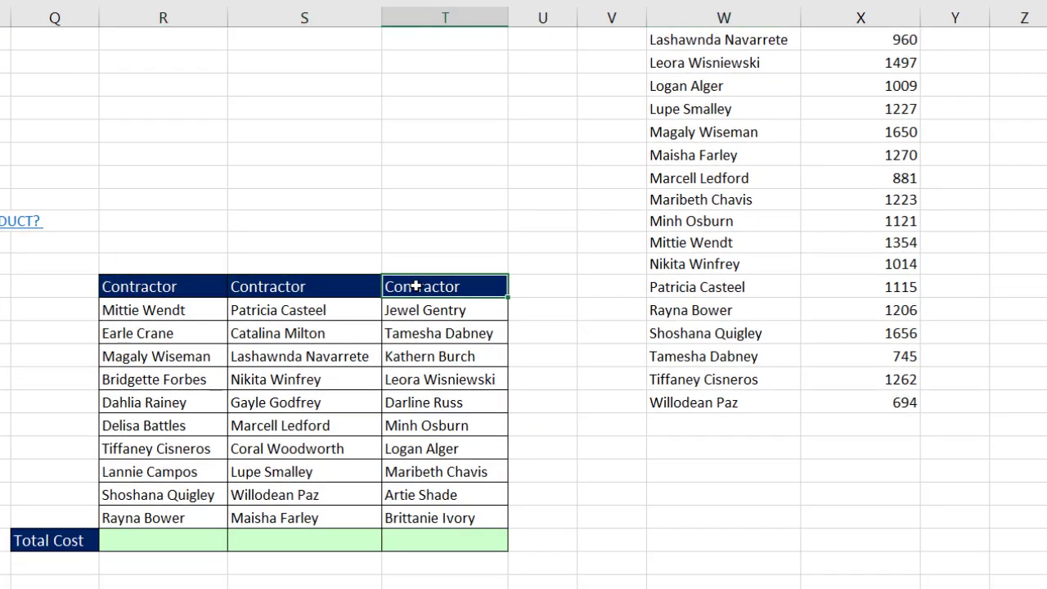
- Start a DSUM formula in the lower table's first Total Cost cell with the absolute range $W$10:$X$40 as database
click(169, 541)
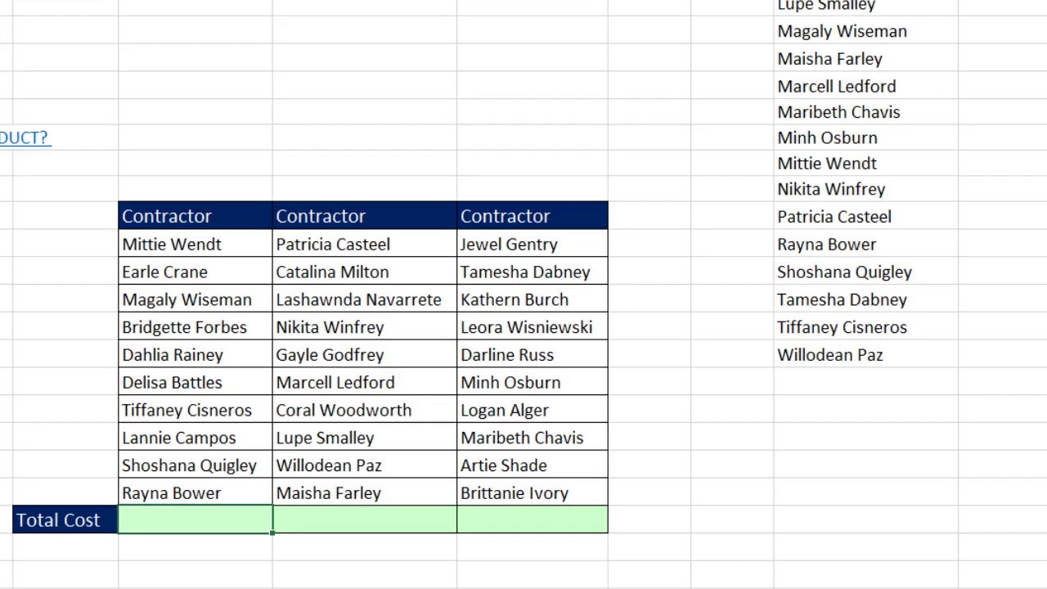
text(=D)
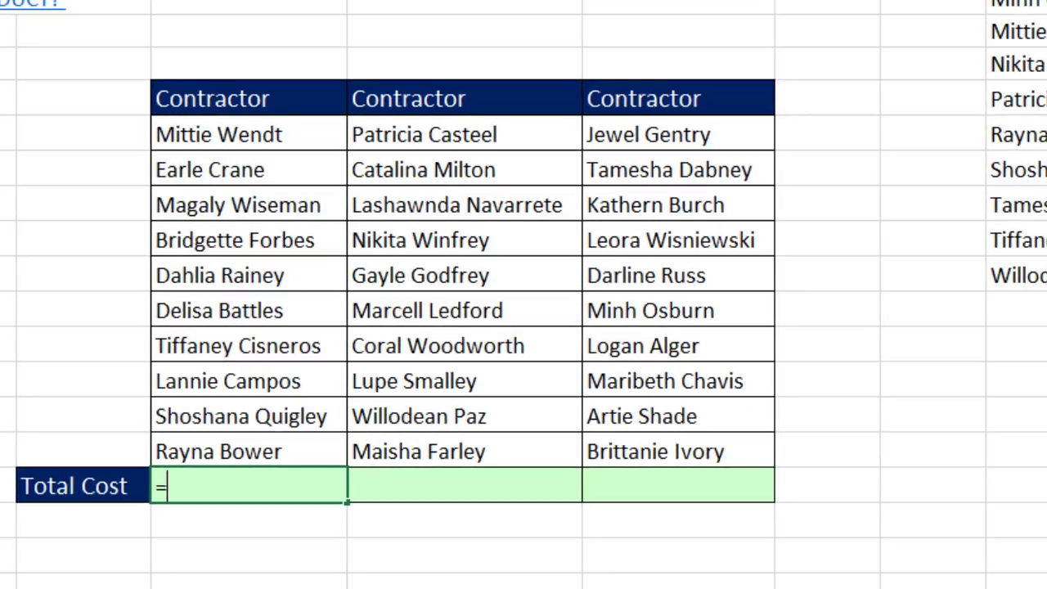
text(SUM)
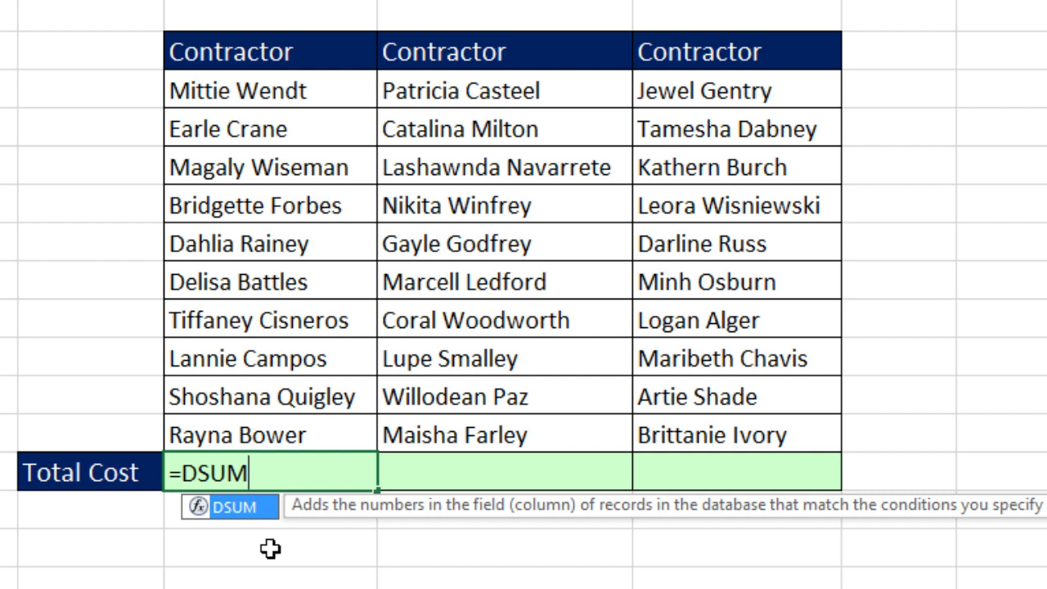
text(()
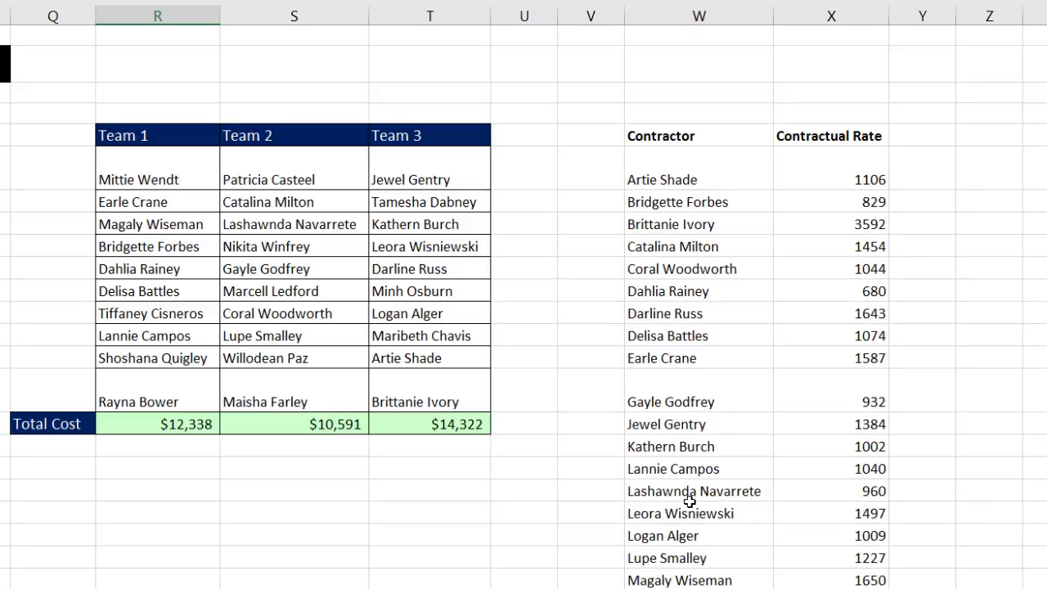
drag(655, 198, 815, 588)
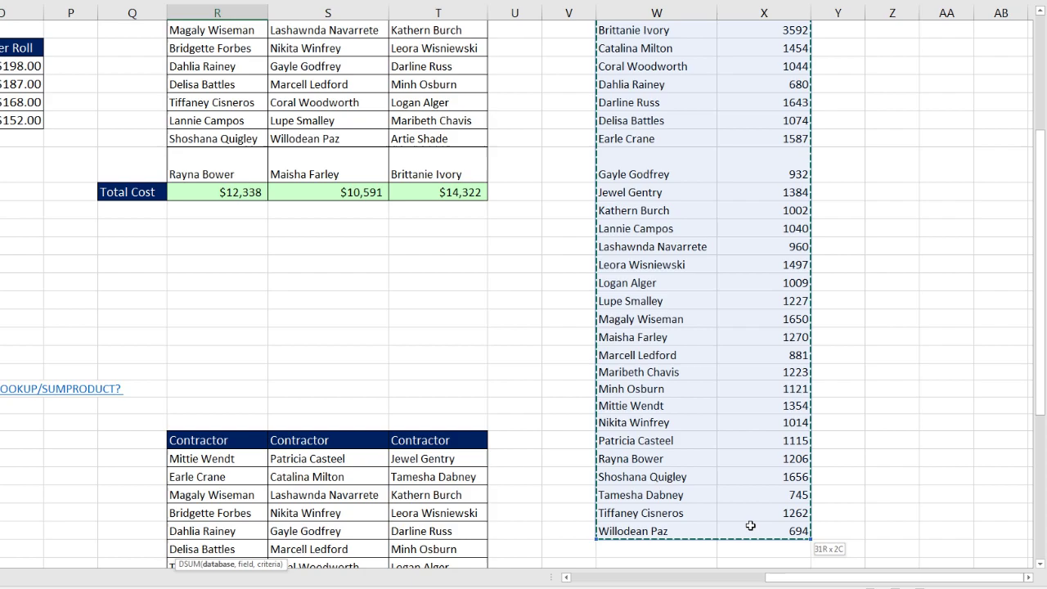
drag(750, 525, 750, 525)
scroll(725, 507, down, 4)
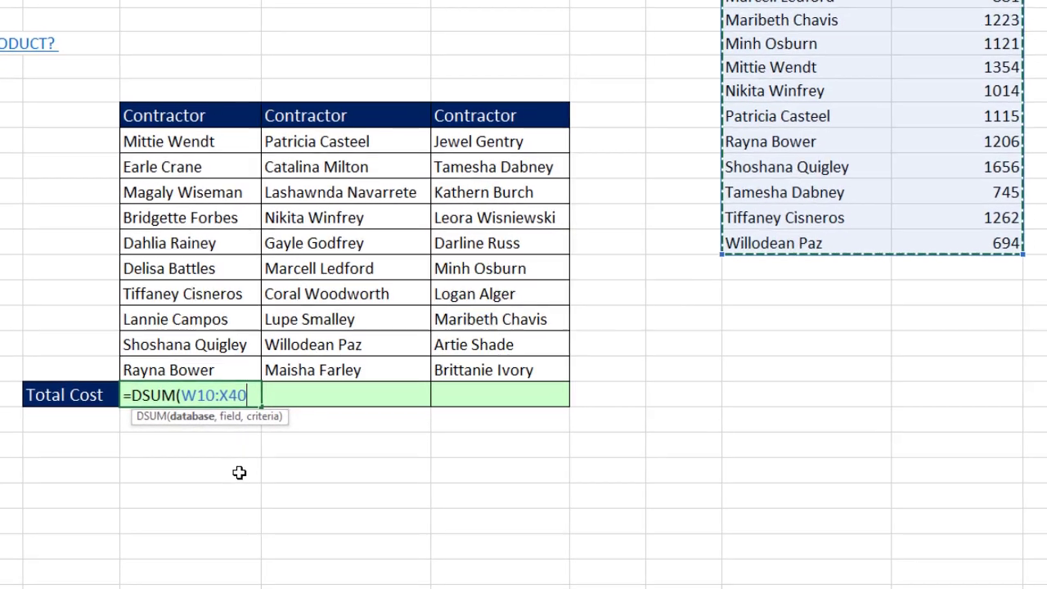
key(F4)
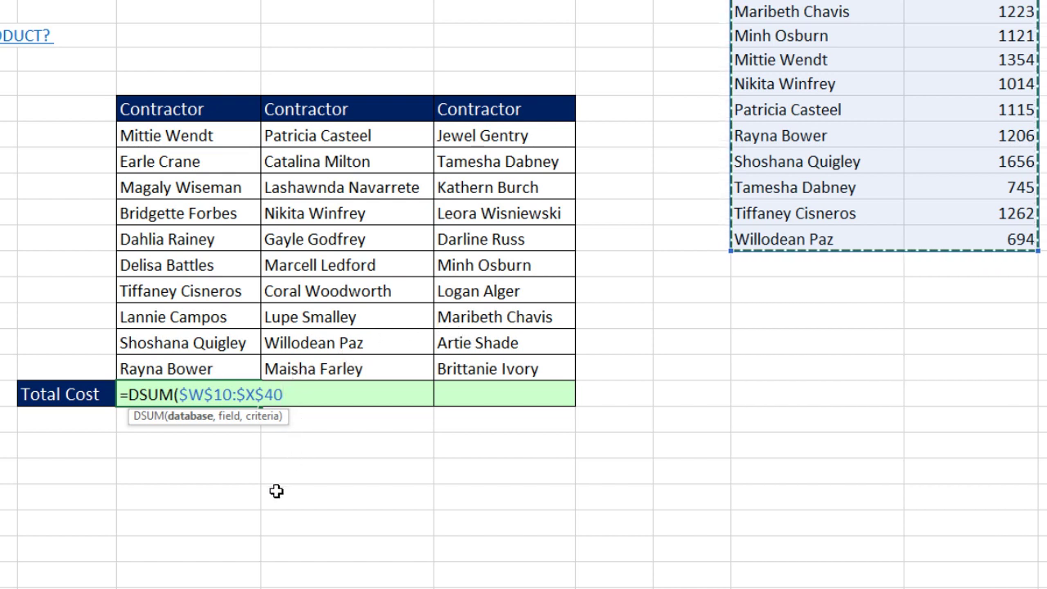
- Complete the DSUM formula with field 2 and criteria range R35:R45, and enter it in the first Total Cost cell
text(,2)
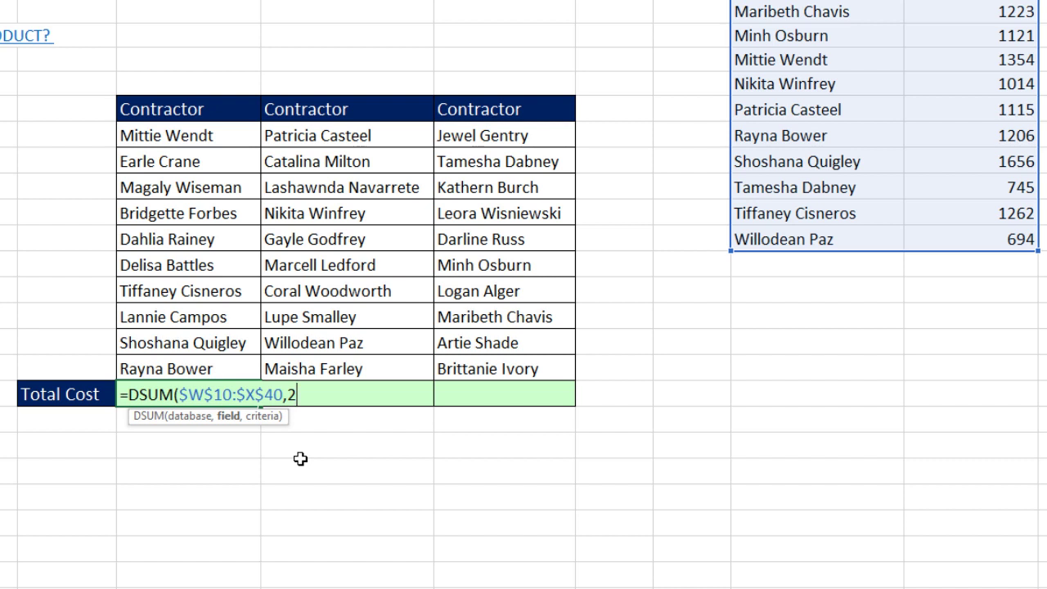
text(,)
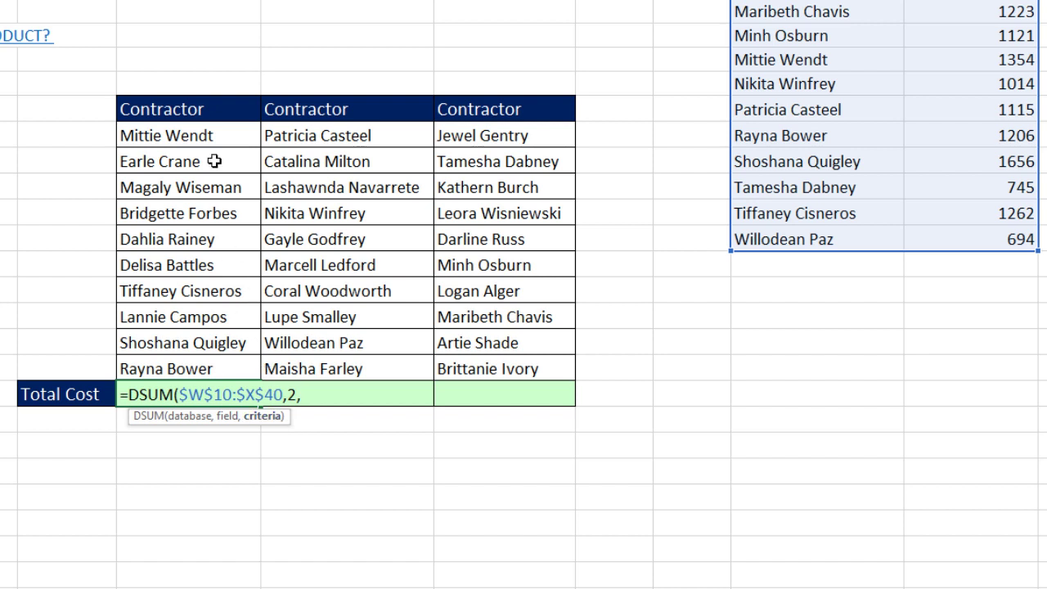
click(233, 109)
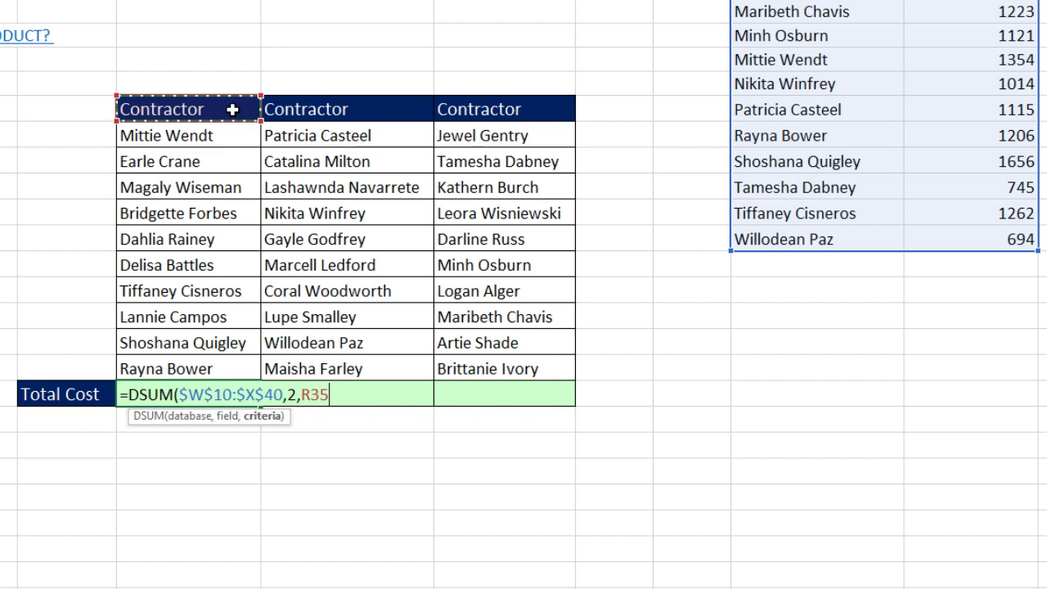
drag(232, 109, 211, 371)
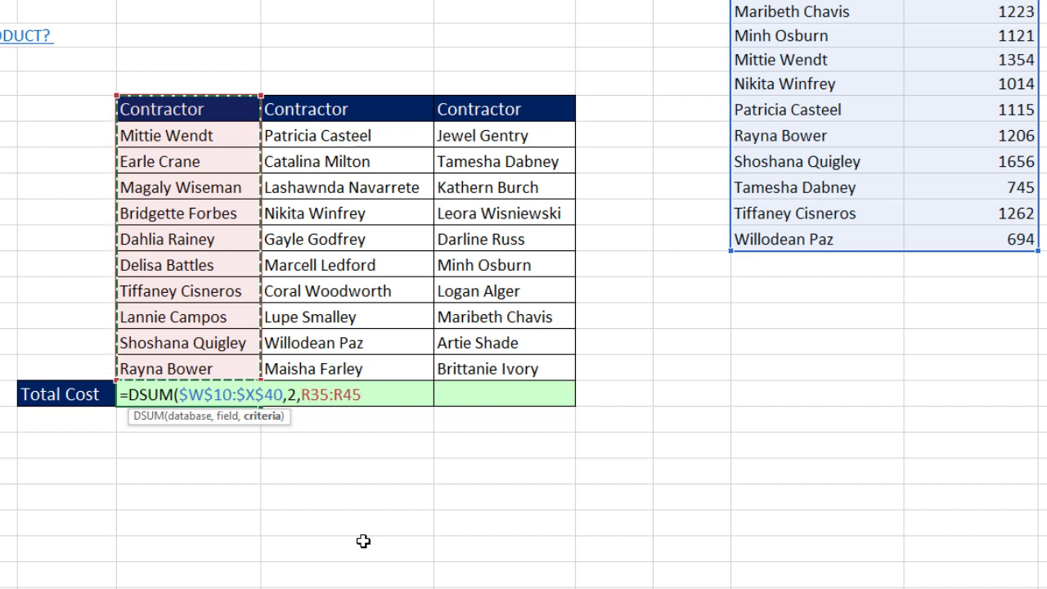
text())
key(ctrl+Return)
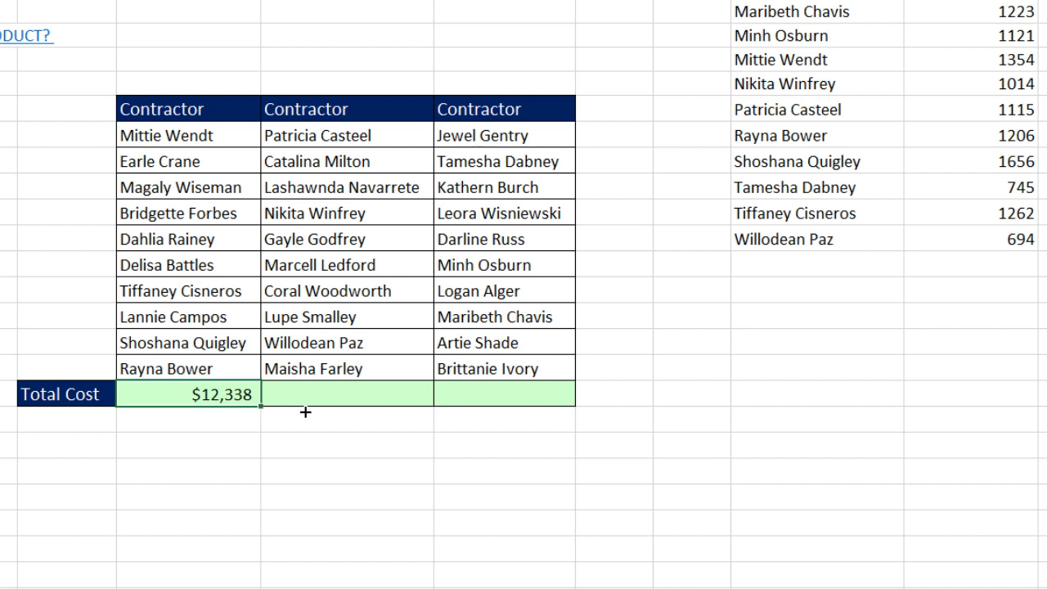
- Copy the DSUM Total Cost formula across to the other two Contractor columns and check the ranges in the last one
drag(305, 412, 551, 414)
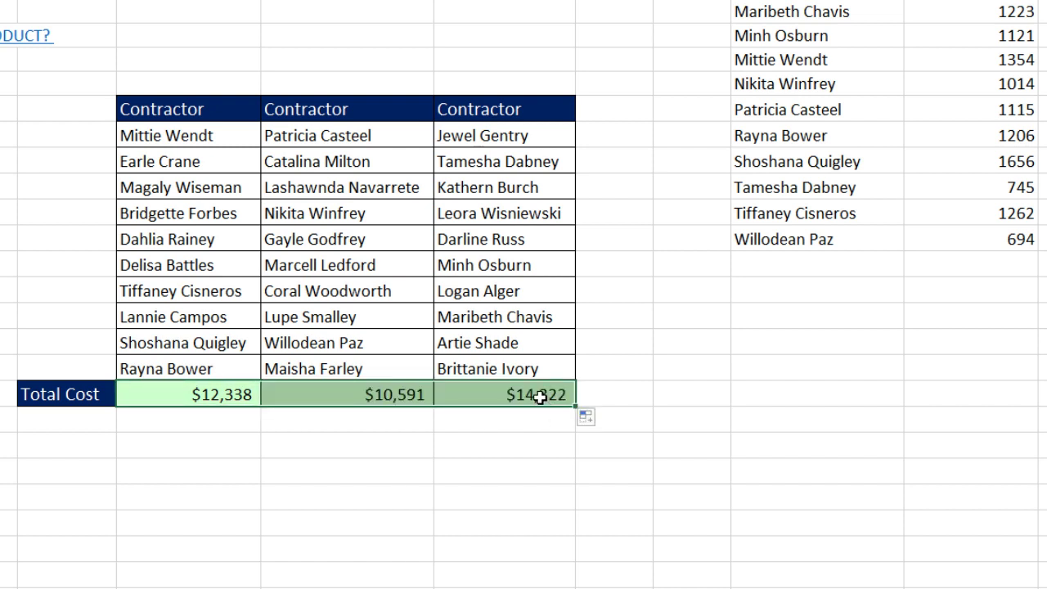
click(540, 395)
key(F2)
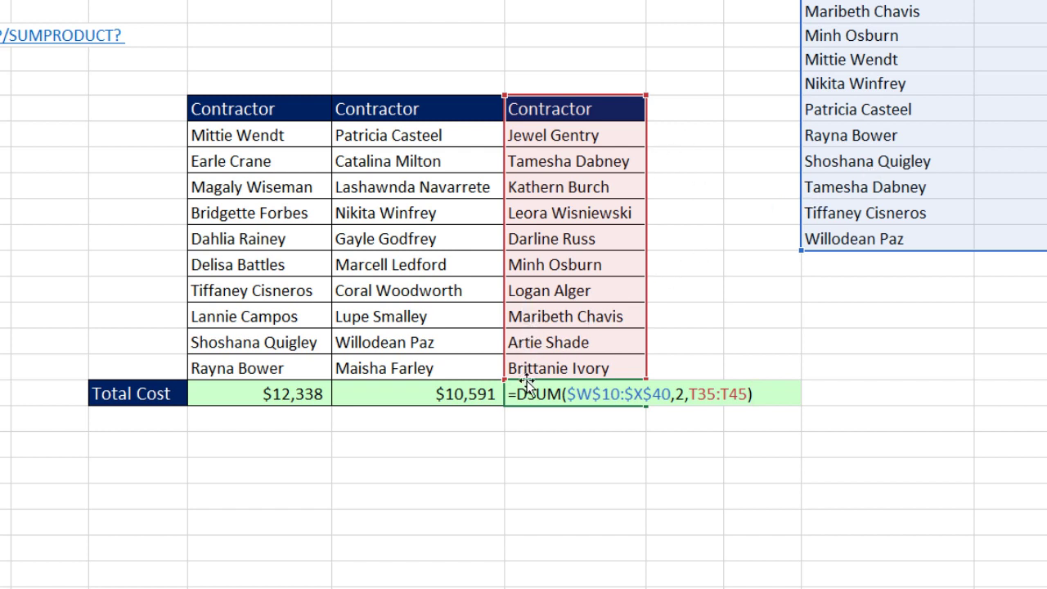
key(Return)
- Review the SUMPRODUCT and SUMIFS formula in Team 3's Total Cost cell of the upper team table
scroll(602, 486, up, 6)
scroll(595, 487, up, 1)
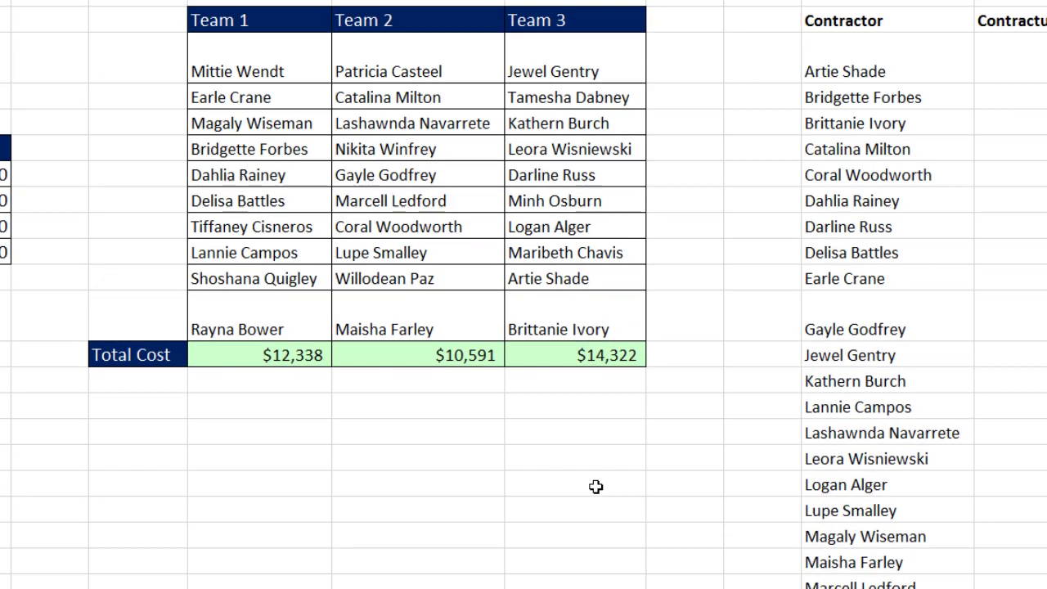
scroll(631, 510, up, 2)
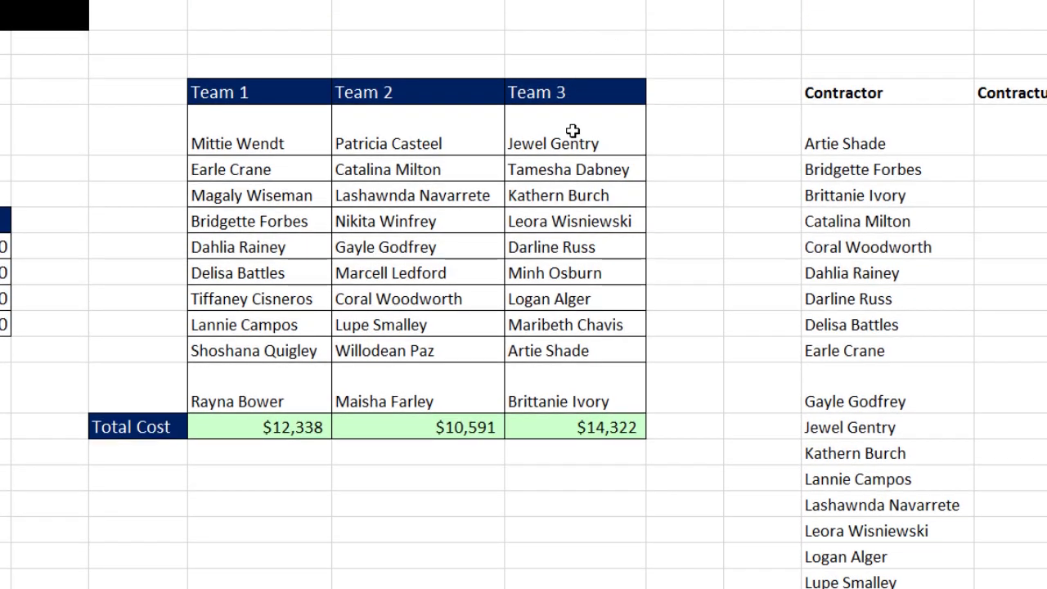
double_click(577, 427)
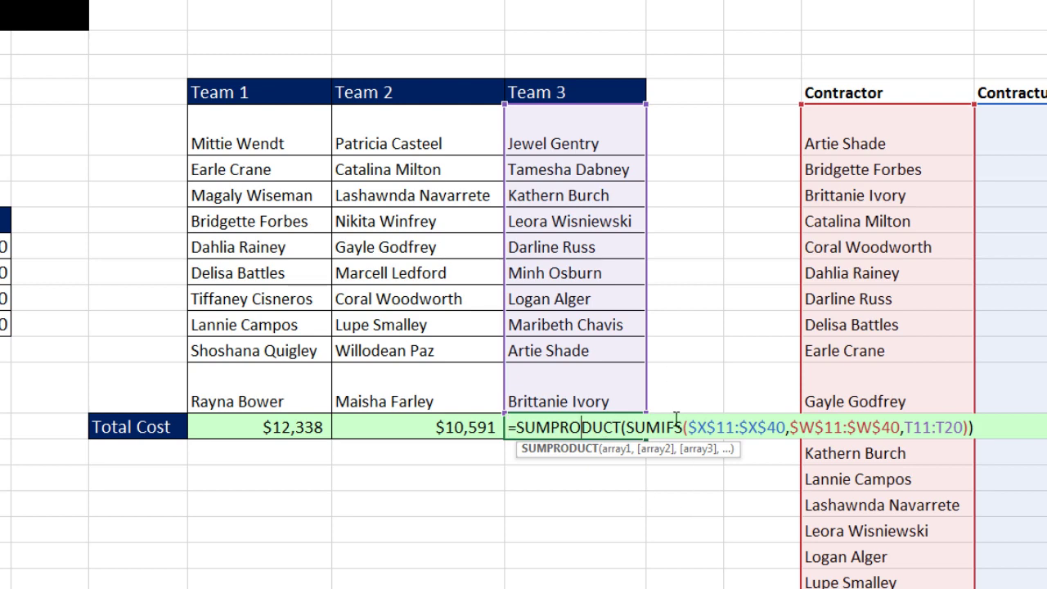
key(Return)
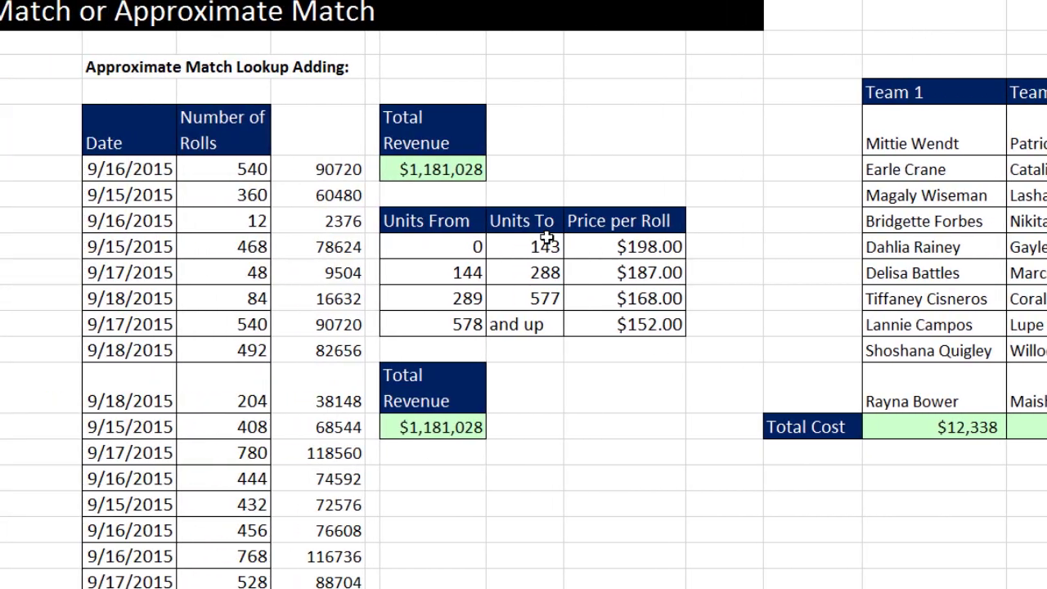
- Review the Total Revenue formula in cell M12, focusing on the LOOKUP function inside SUMPRODUCT
double_click(362, 170)
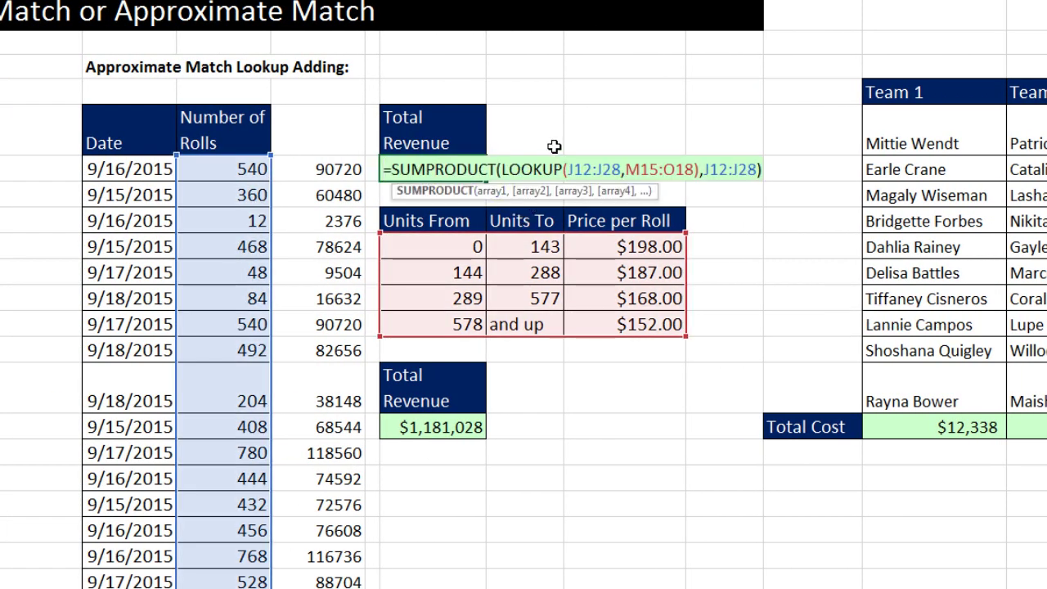
double_click(530, 170)
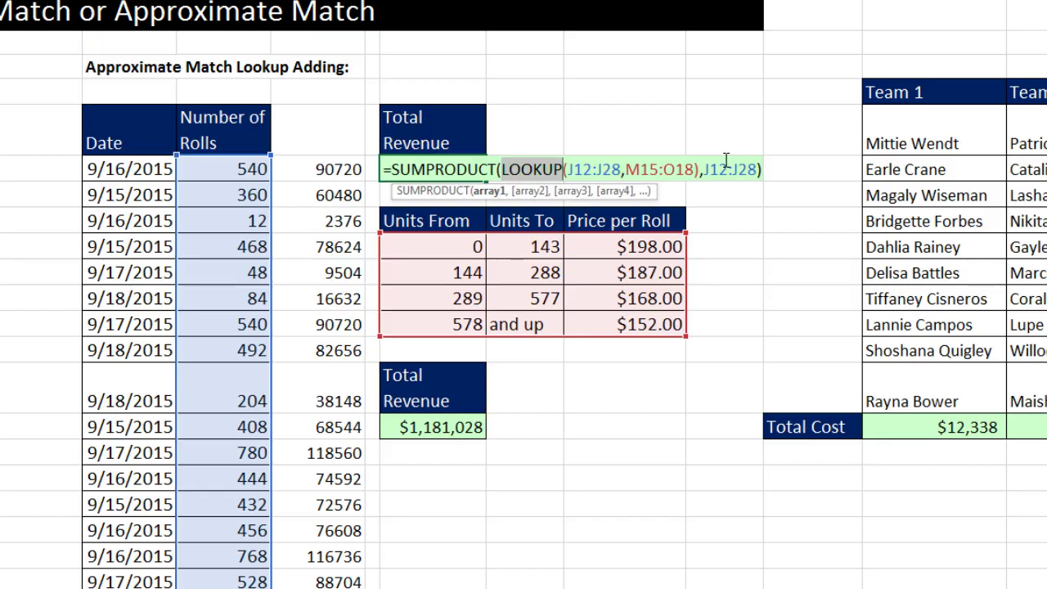
key(ctrl+Return)
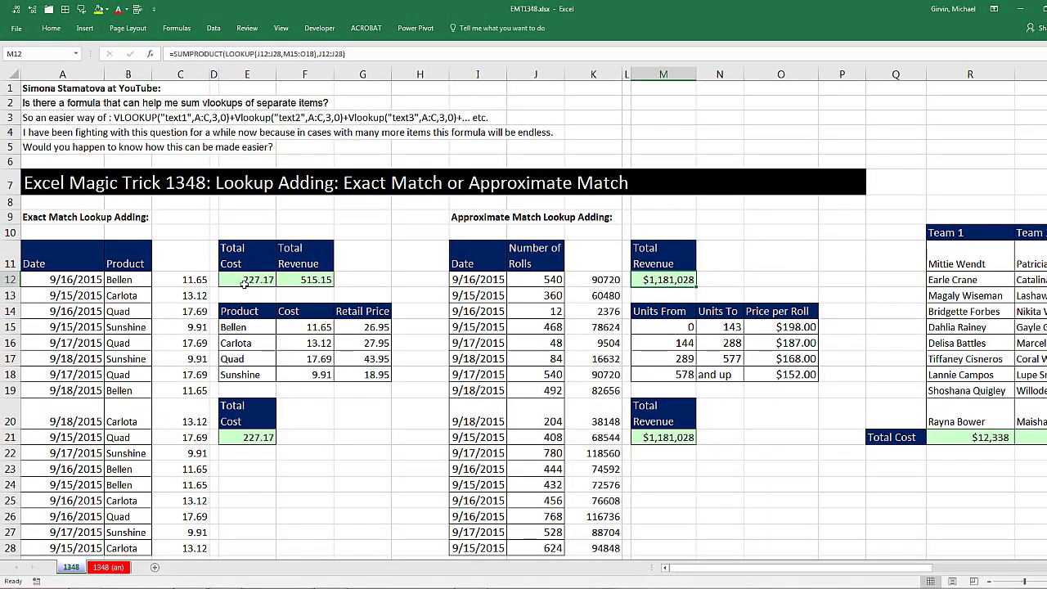
- Review the exact match SUMPRODUCT and SUMIFS formulas for Total Cost in E12 and Total Revenue in F12
double_click(243, 280)
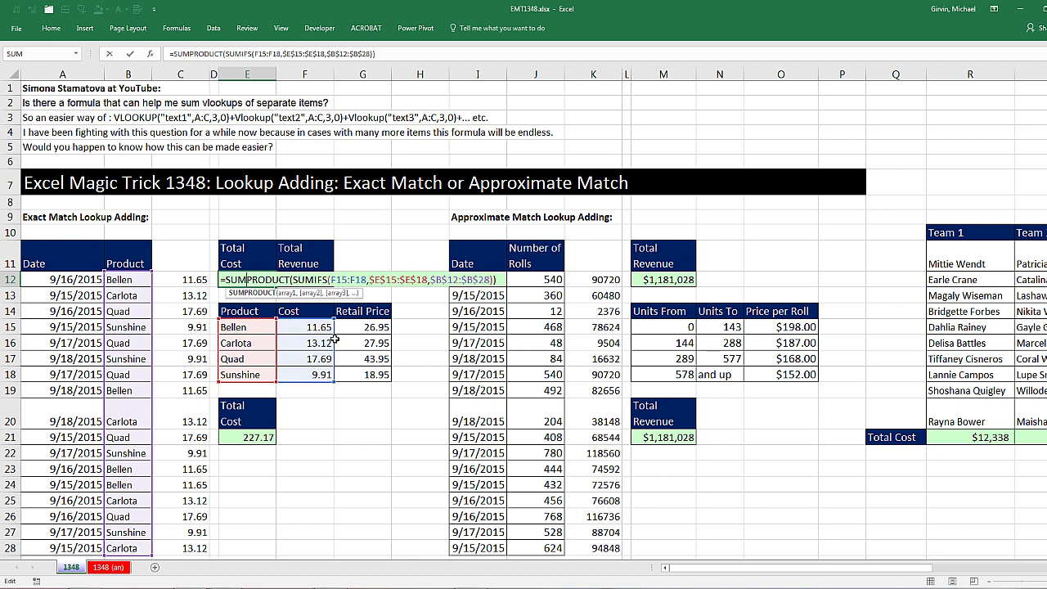
key(Tab)
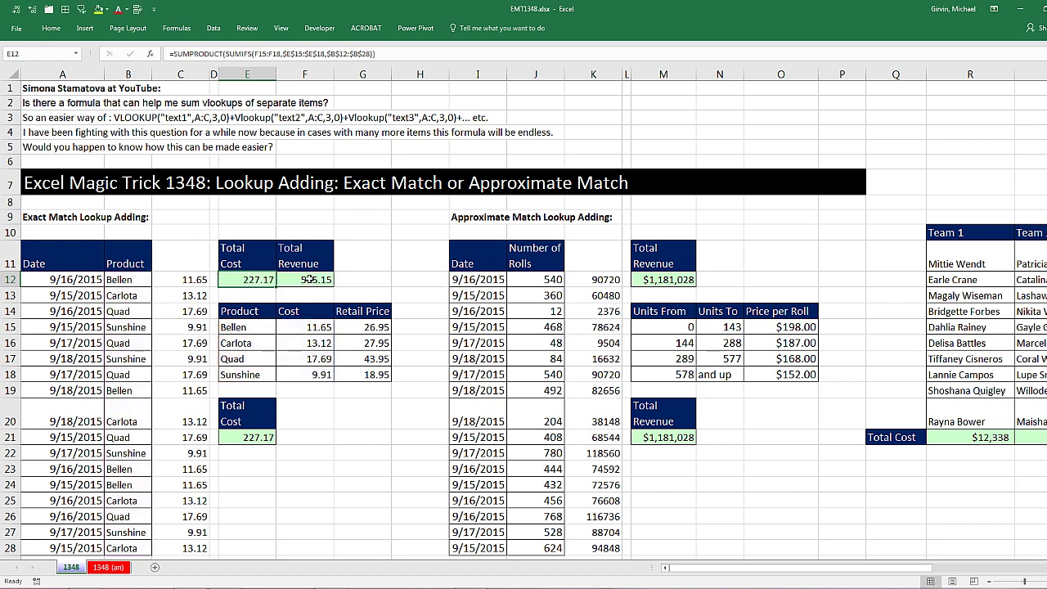
key(F2)
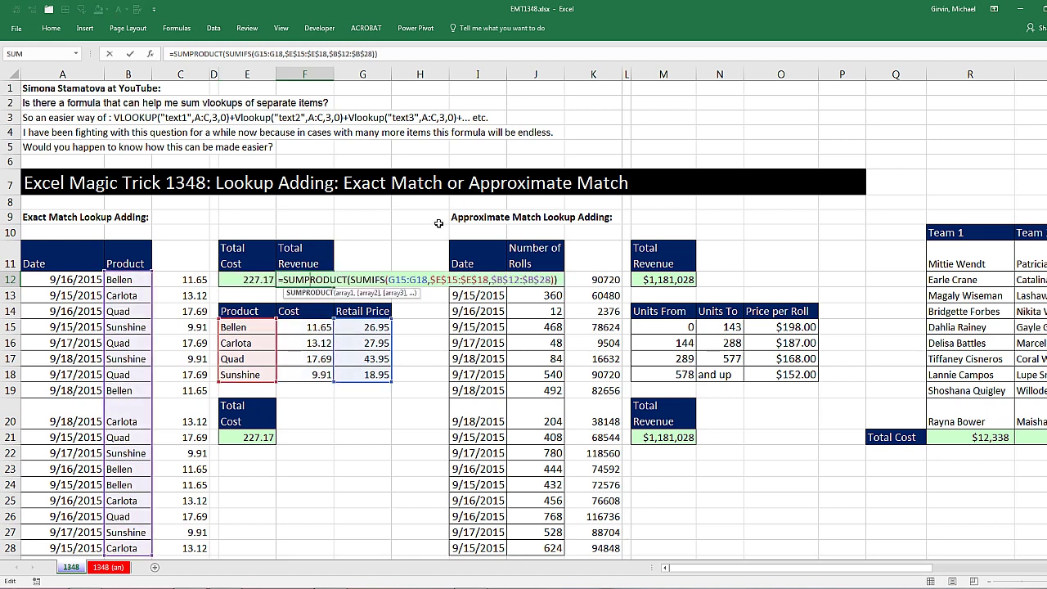